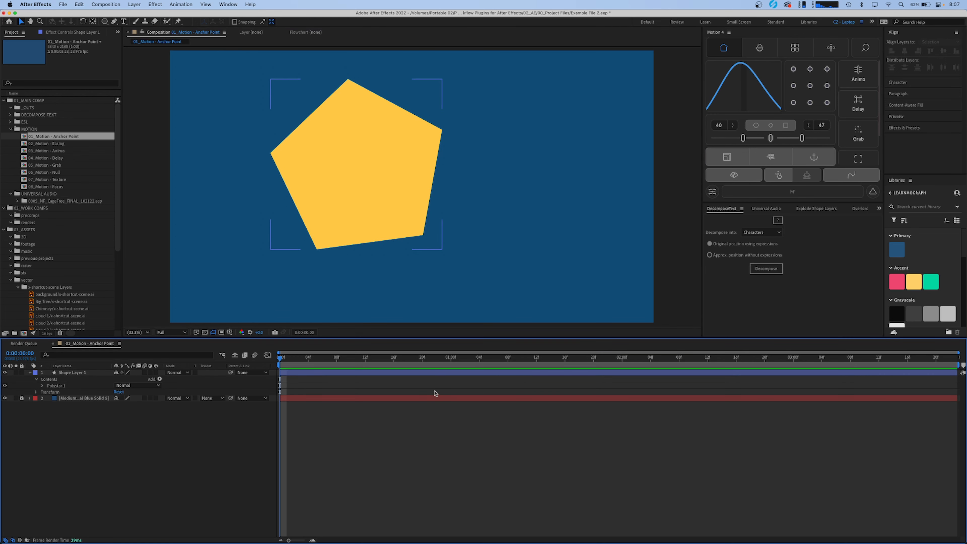
- Move the pentagon layer's anchor point to the lower-right corner of its bounds and rotate the layer around it
left_click(437, 377)
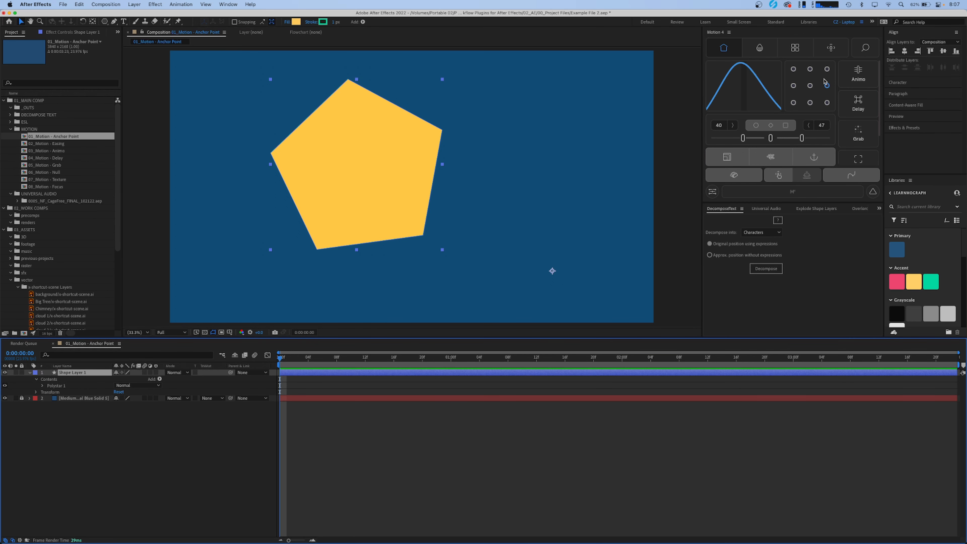
left_click(811, 86)
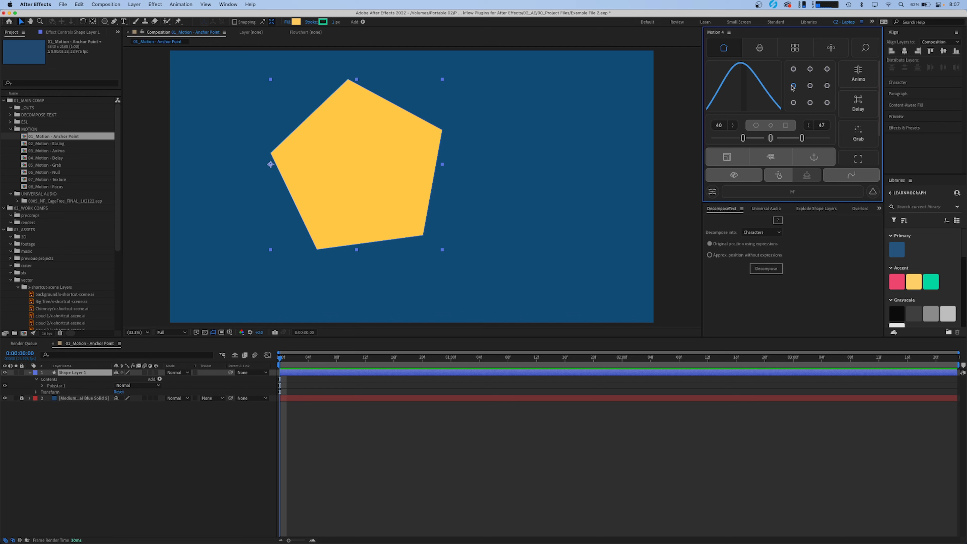
left_click(810, 70)
left_click(794, 70)
left_click(828, 103)
key("w")
left_click_drag(324, 152, 481, 149)
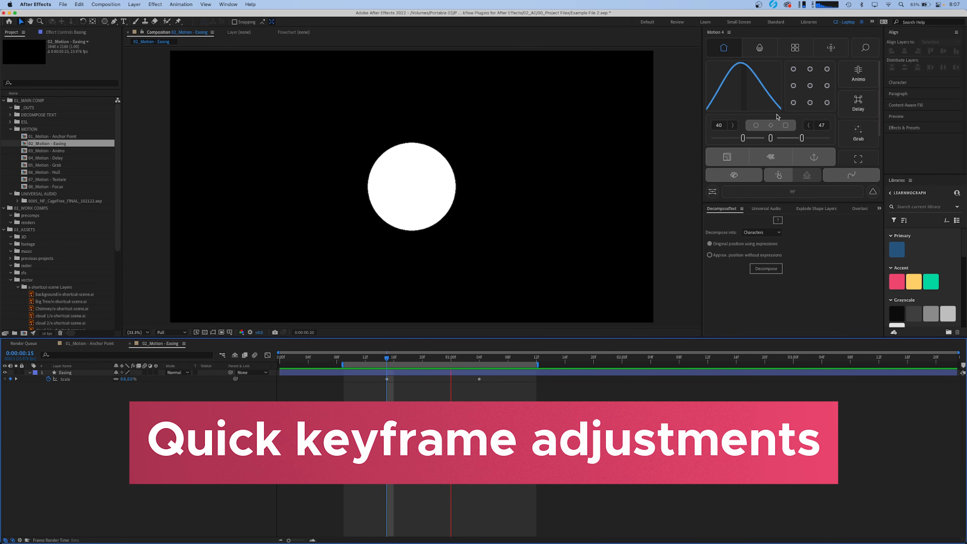
- Select both Scale keyframes of the Easing layer and display their curve in the graph editor
left_click(380, 360)
mouse_move(377, 377)
left_mouse_down()
mouse_move(510, 376)
mouse_move(368, 376)
mouse_move(382, 378)
left_mouse_up()
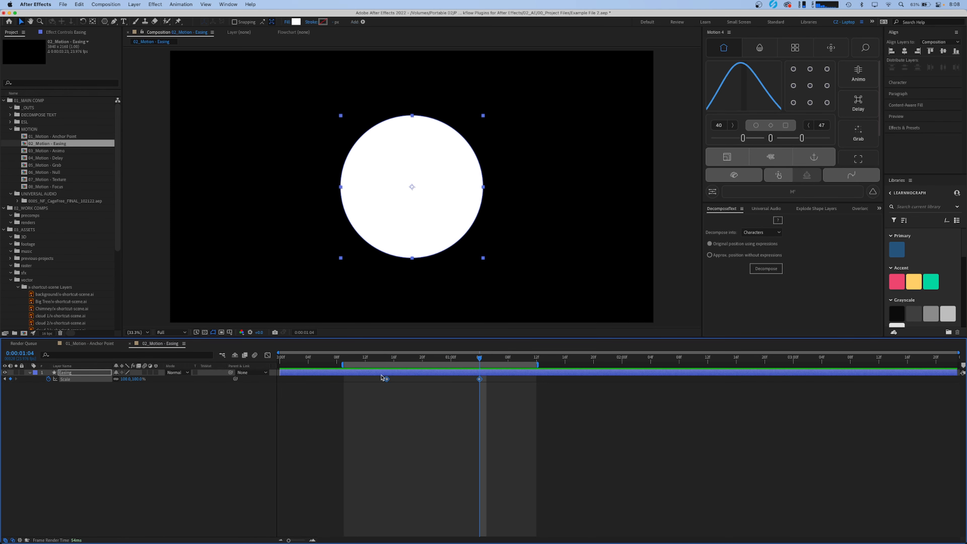
key("shift+F3")
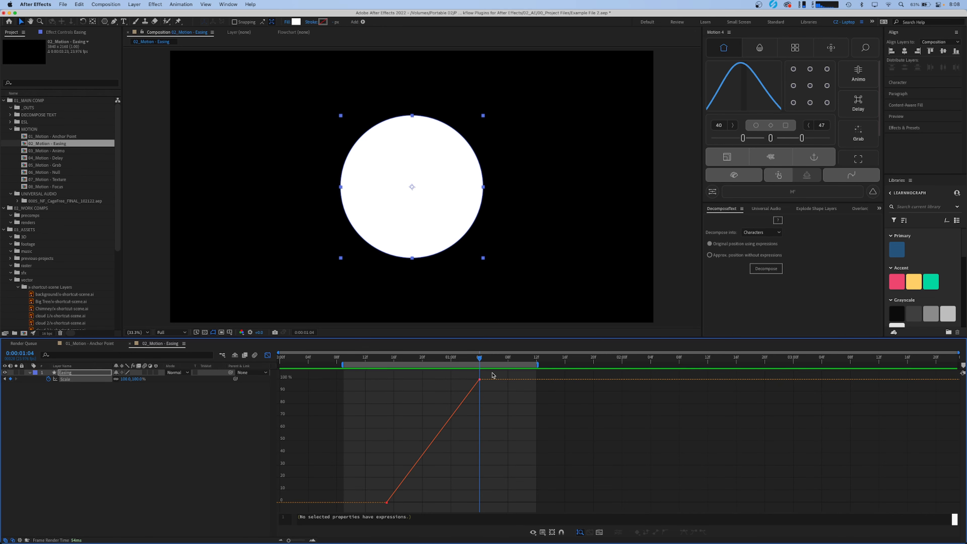
left_click_drag(493, 376, 361, 513)
- Ease the selected Scale keyframes with an influence of 90 leaving the first keyframe and 69 entering the last
left_click(744, 139)
left_click_drag(744, 139, 723, 139)
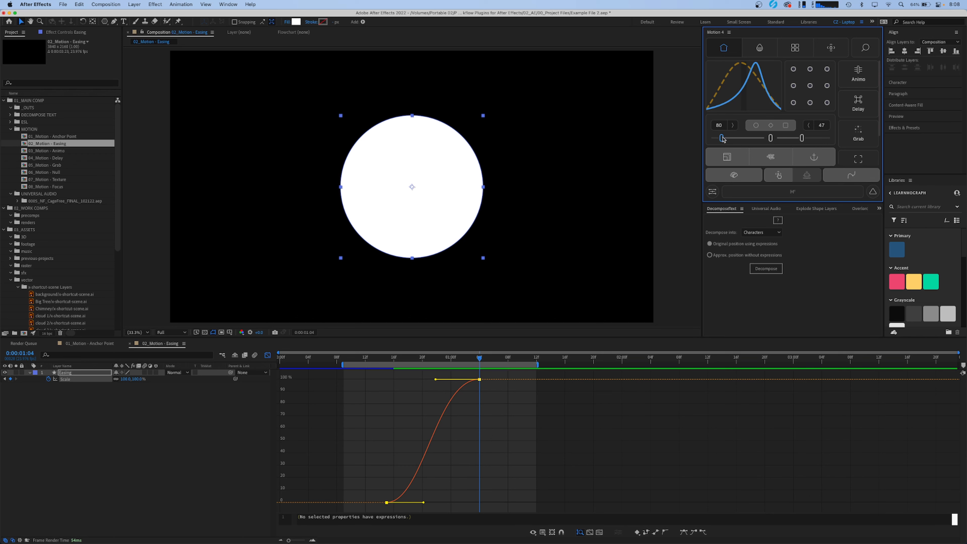
left_click_drag(804, 138, 814, 139)
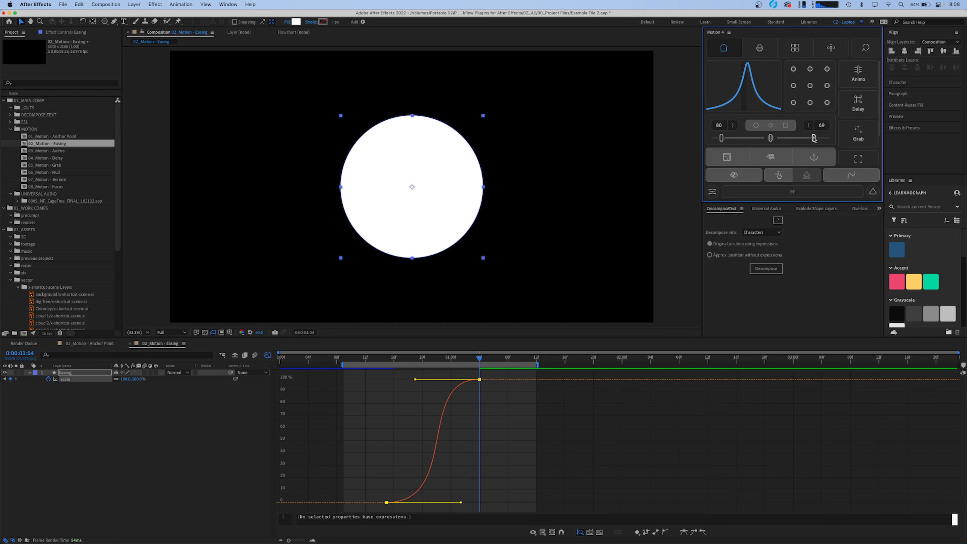
left_click_drag(721, 139, 717, 140)
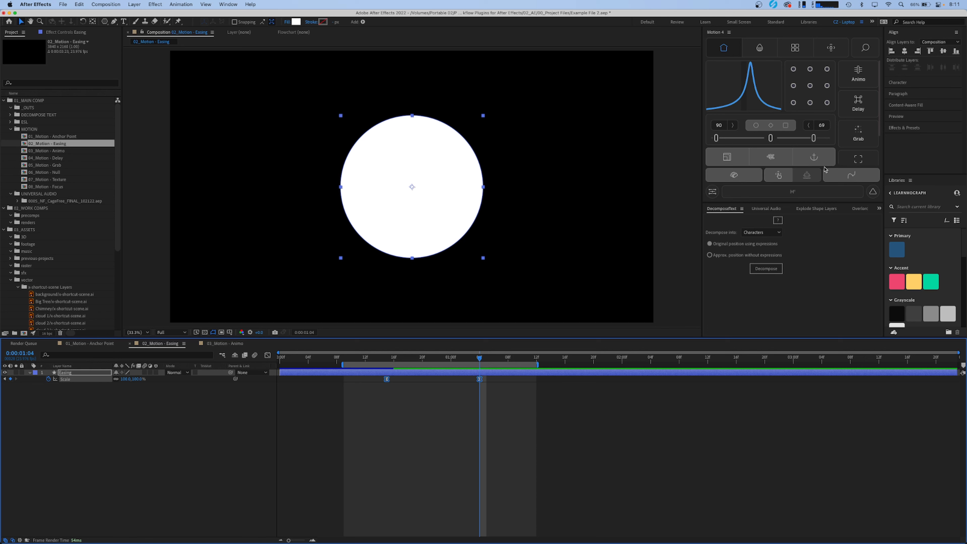
- Try Auto-Bezier and another temporal interpolation type on the selected Scale keyframes
left_click(757, 126)
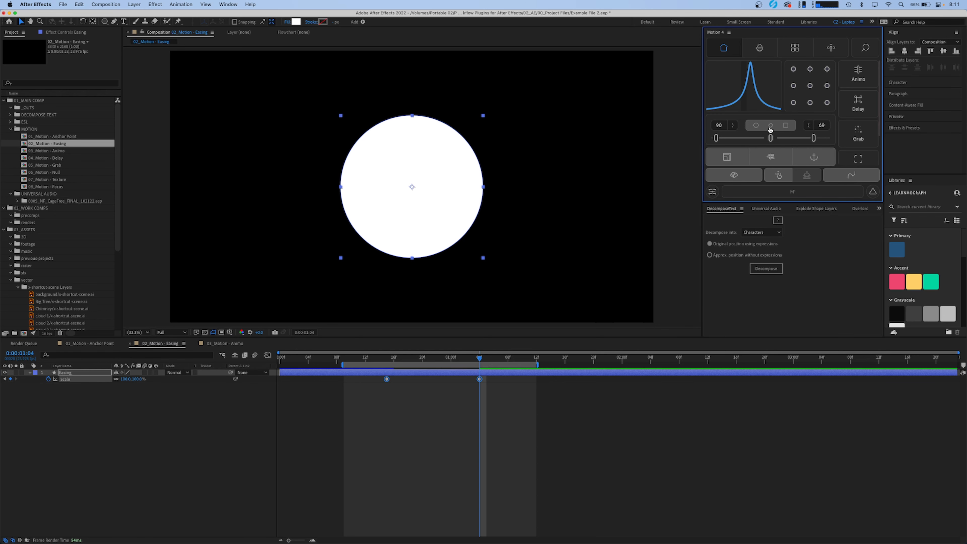
left_click(786, 126)
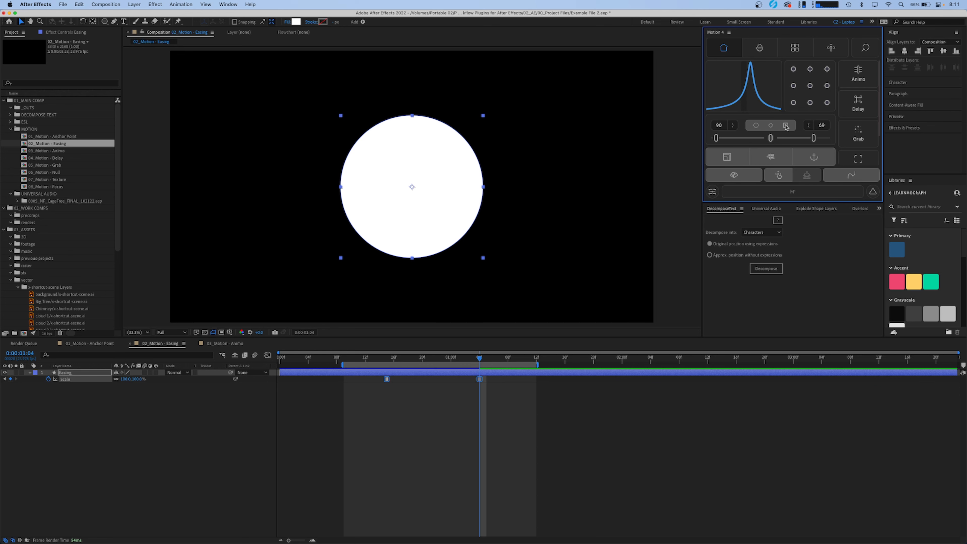
- Resize the 02_Motion - Easing composition to 1920 by 1080
left_click(727, 162)
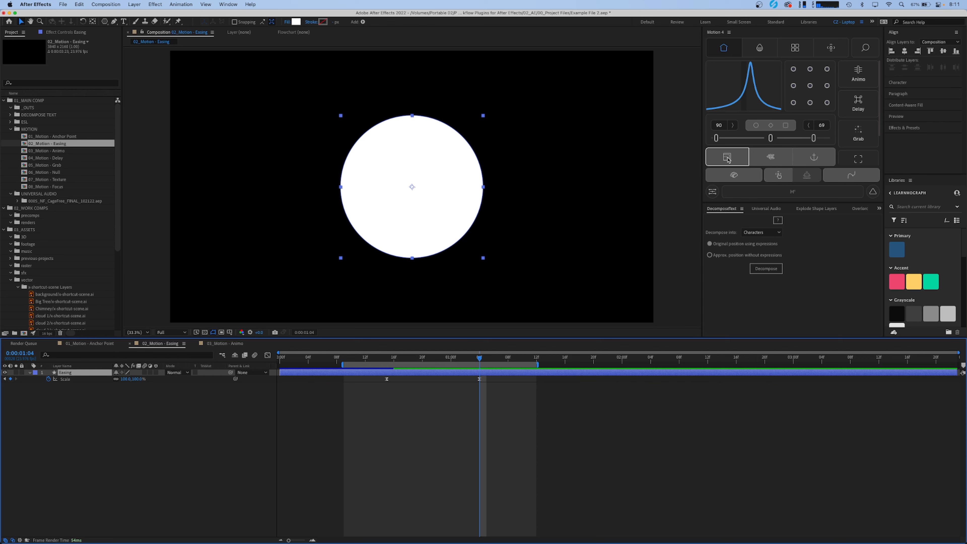
left_click(728, 159)
scroll(749, 116, "down", 1)
double_click(765, 144)
type("1920")
key("Tab")
type("108")
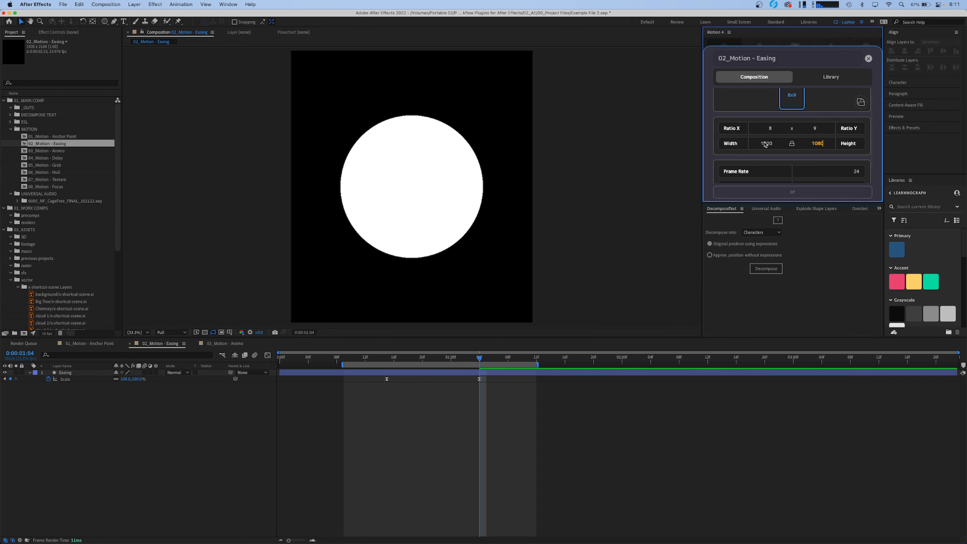
key("Return")
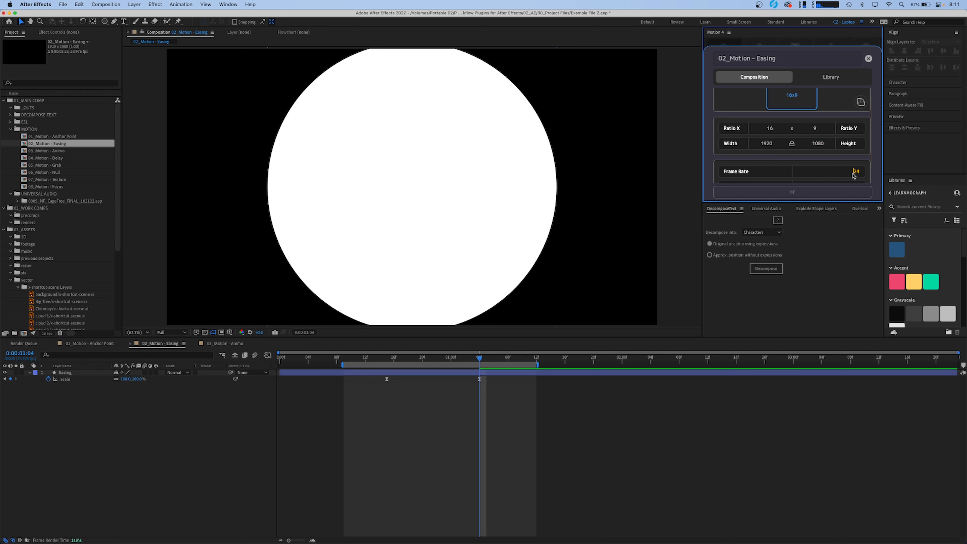
- Set the composition's frame rate to 16 and the seconds of its duration to 10
key("Return")
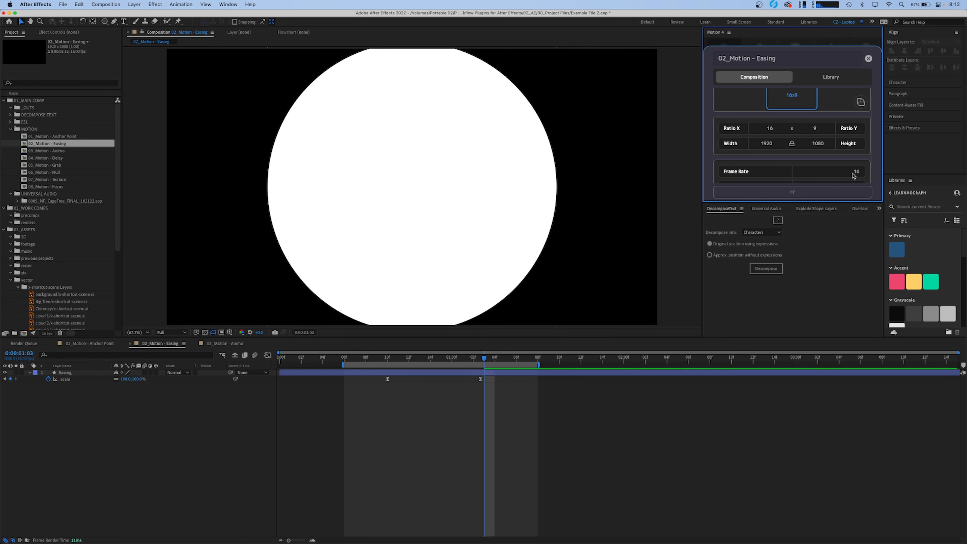
scroll(850, 169, "down", 2)
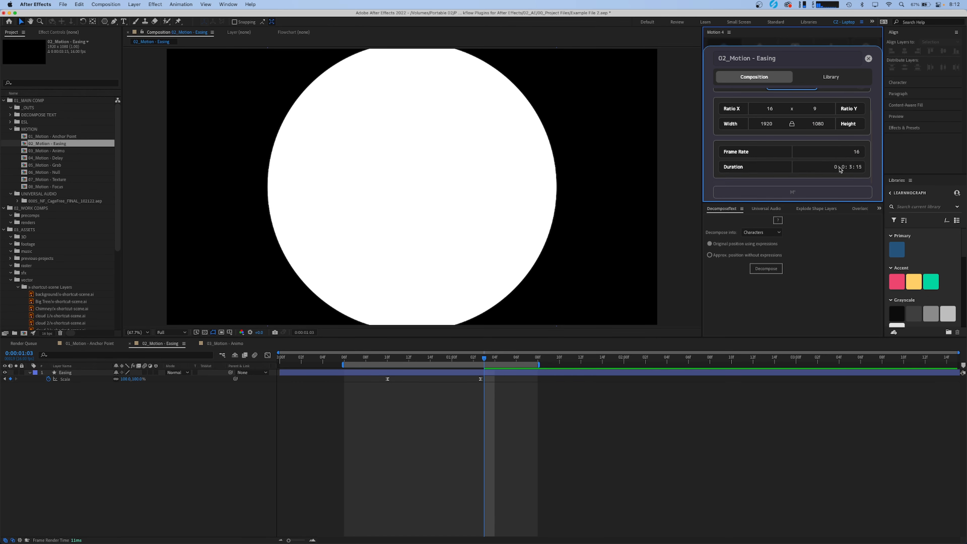
left_click(852, 168)
type("10")
key("Return")
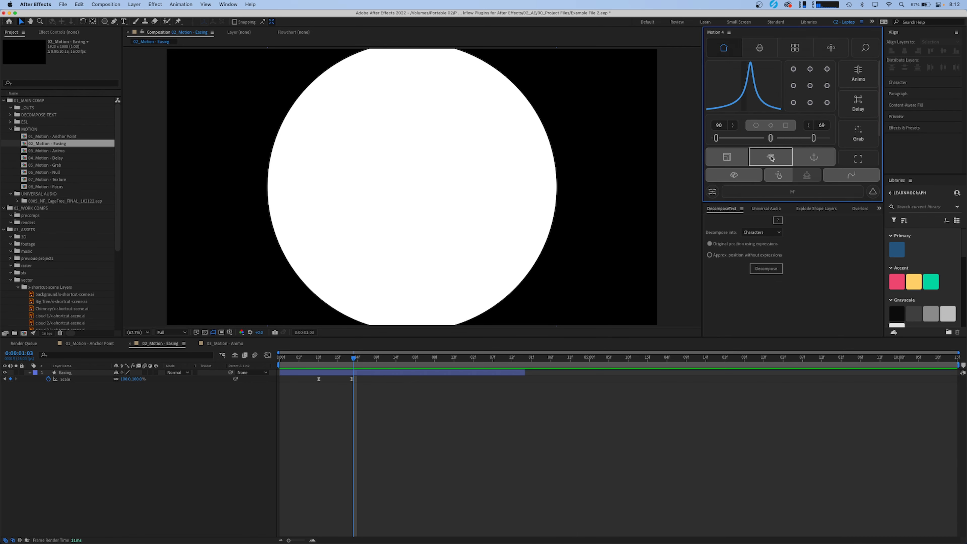
- Pull the end of the work area earlier and move the current time forward with Motion's Timeline tool
left_click(771, 156)
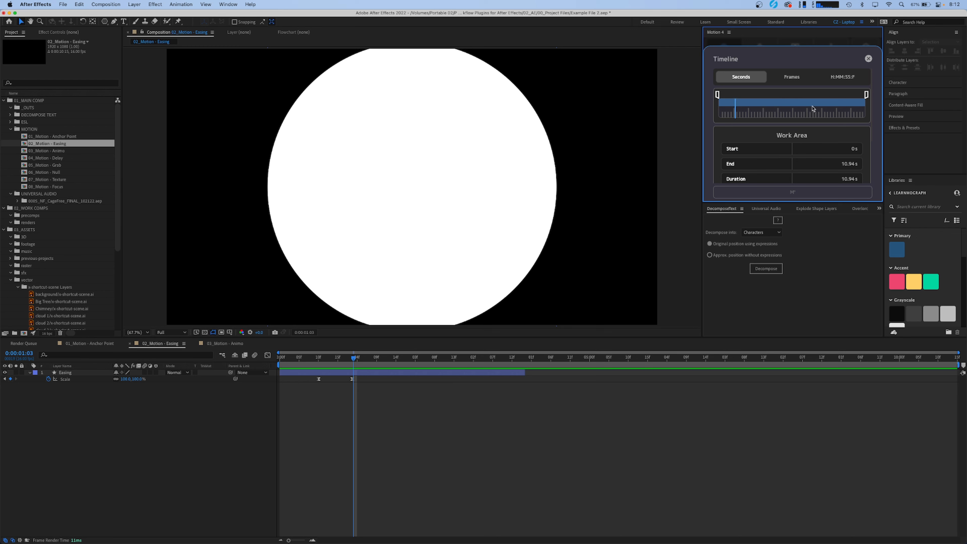
mouse_move(865, 98)
left_mouse_down()
mouse_move(787, 100)
mouse_move(862, 103)
mouse_move(802, 103)
mouse_move(851, 109)
left_mouse_up()
left_click_drag(735, 109, 769, 115)
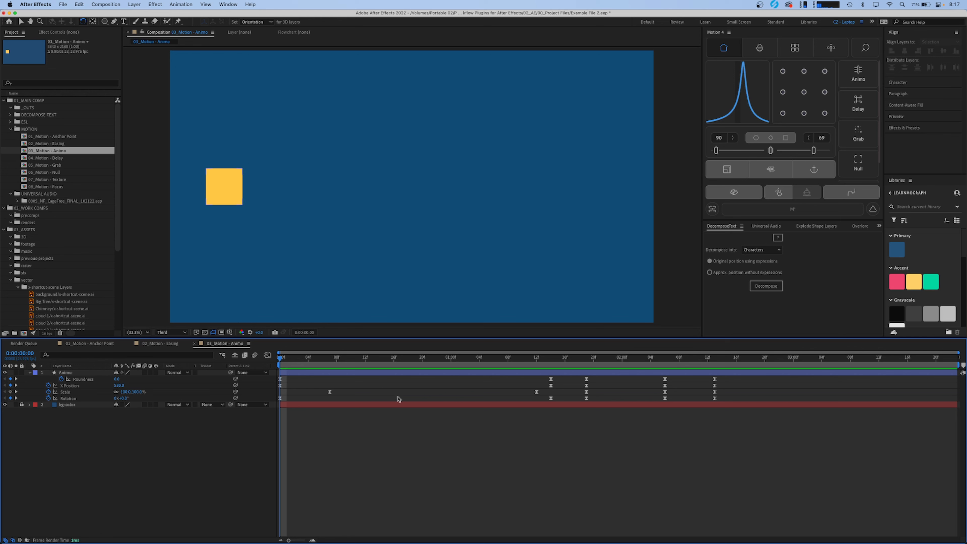
- Preview the square's animation in the 03_Motion - Animo composition
key("space")
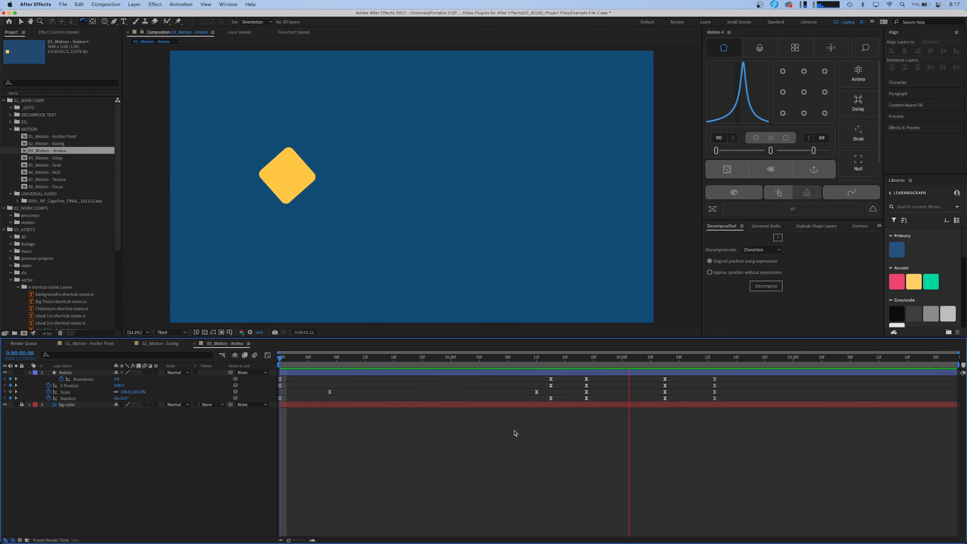
key("space")
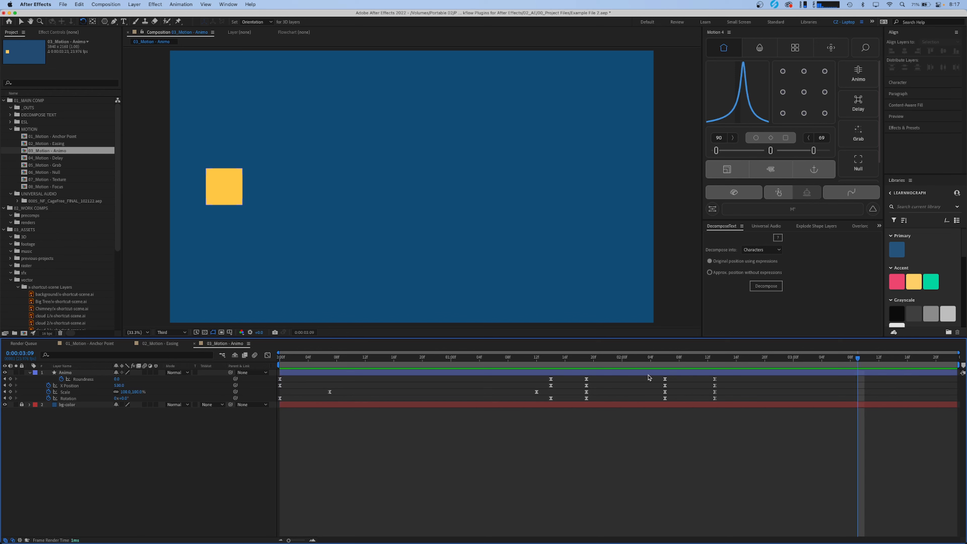
left_click_drag(721, 381, 256, 407)
left_click(715, 386, "super")
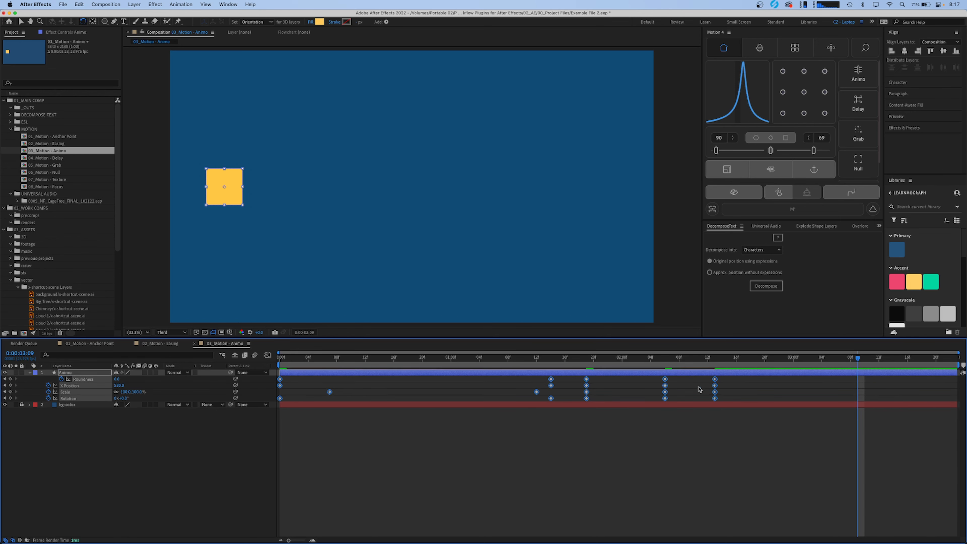
key("super+z")
left_click_drag(715, 389, 263, 420)
key("super+z")
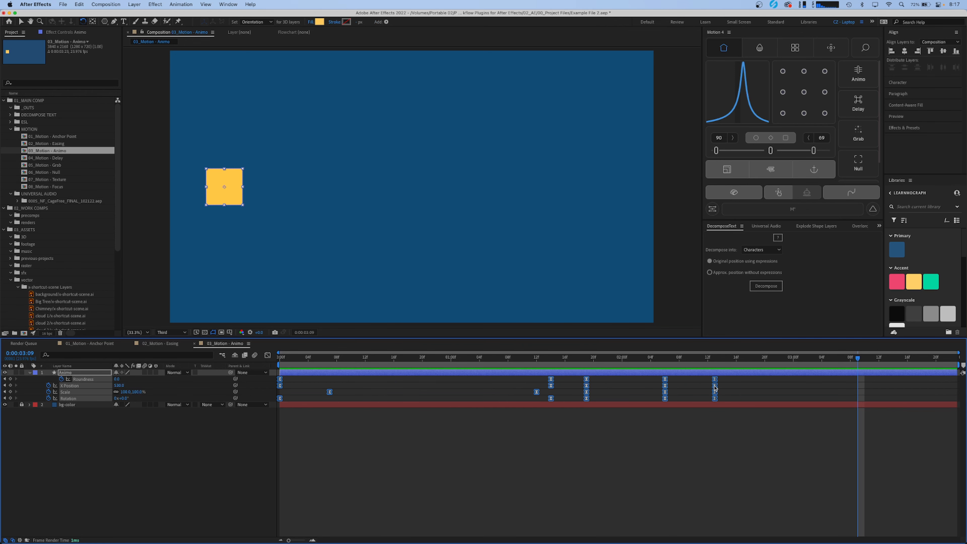
left_click(732, 378)
left_click_drag(684, 380, 200, 423)
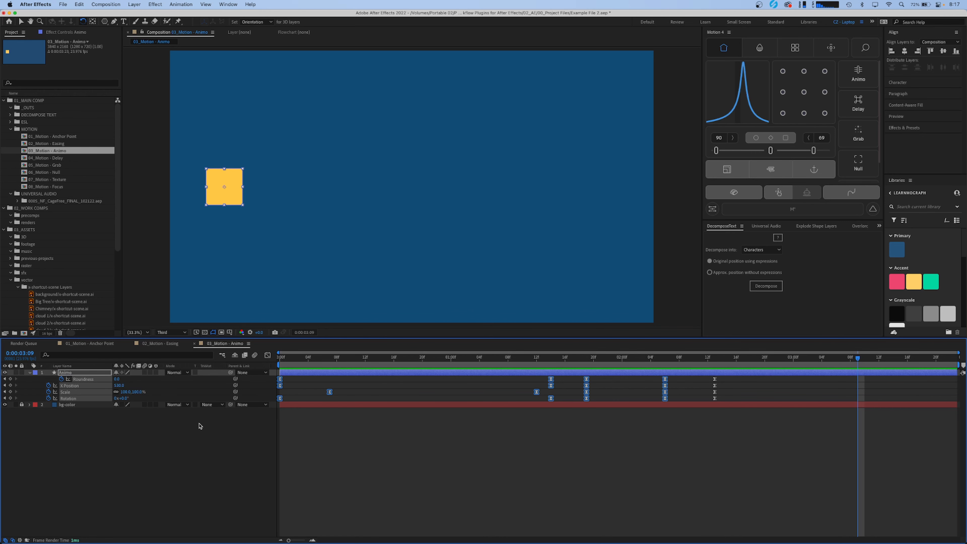
left_click(575, 452)
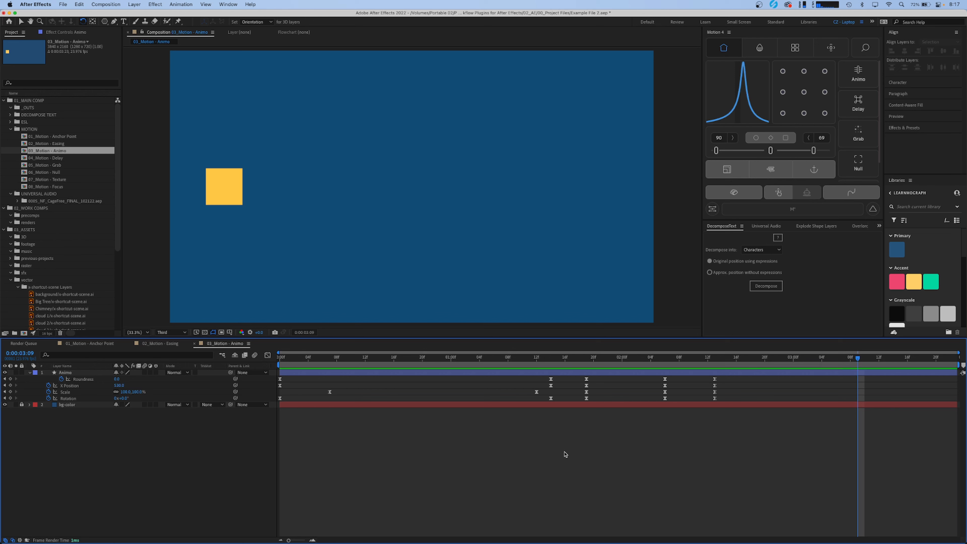
- Select all keyframes of the Animo shape layer and run Animo on them with Keyframes and Shy enabled
left_click_drag(725, 377, 231, 405)
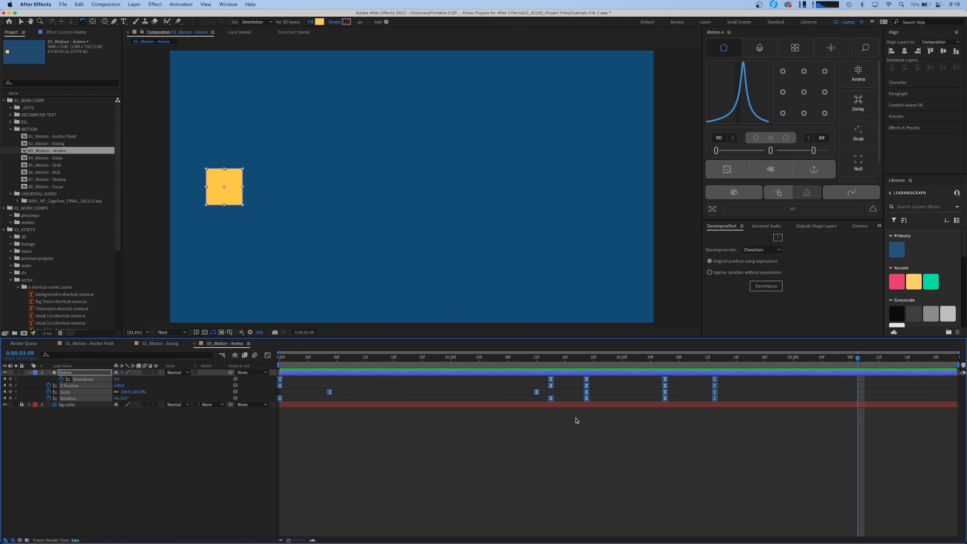
left_click(866, 81)
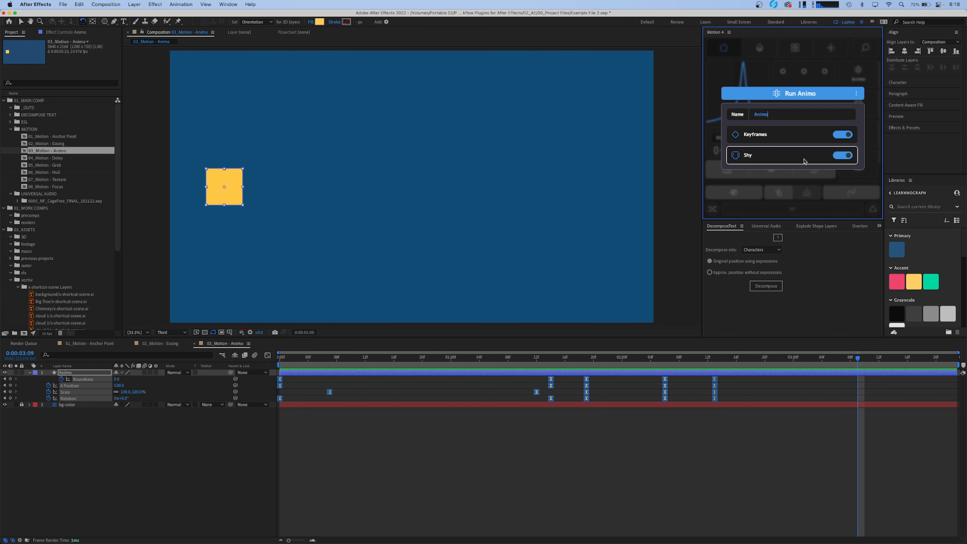
left_click(798, 95)
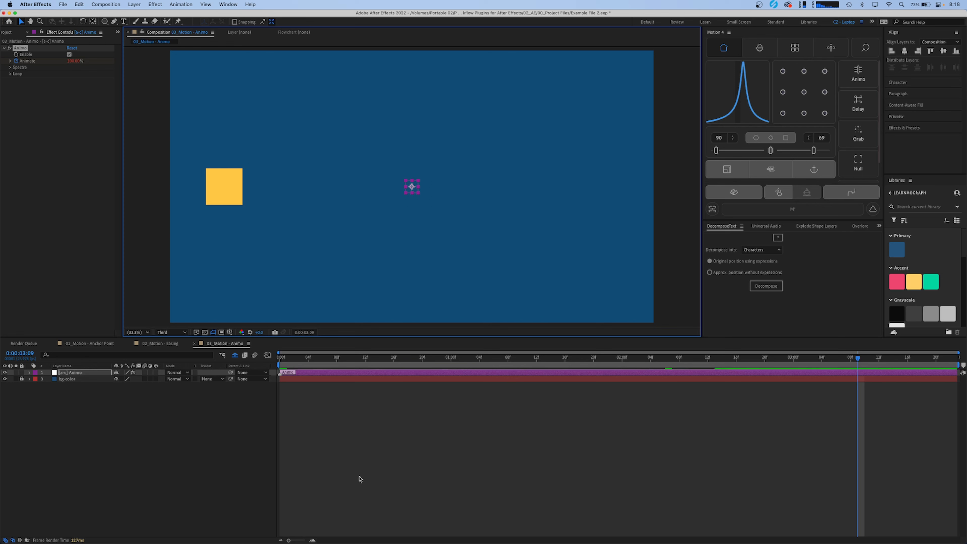
- Reveal the Animo control layer's Animate keyframes, scrub through the motion and return to the composition's start
left_click(396, 402)
left_click(400, 373)
key("u")
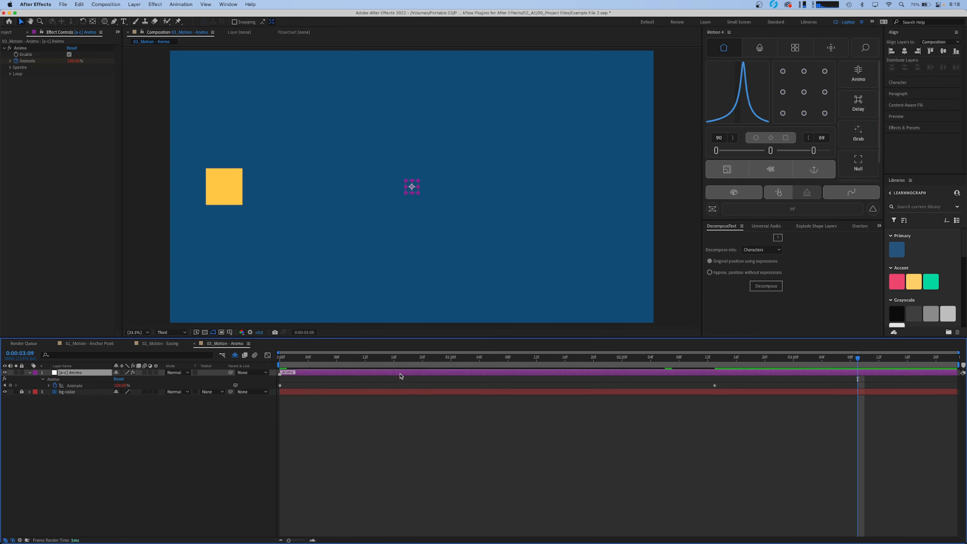
left_click_drag(702, 362, 577, 373)
key("Home")
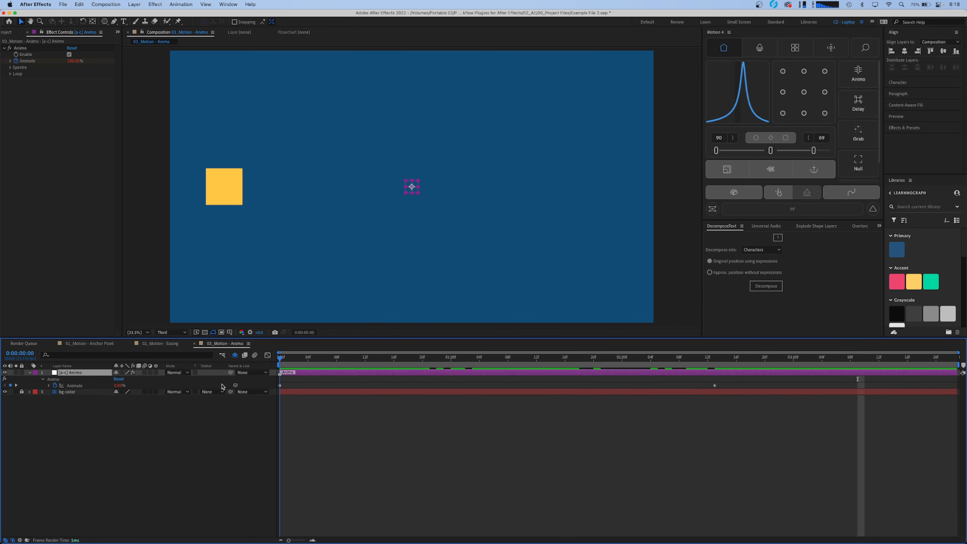
- Shorten the animation by moving the last Animate keyframe to about one second
left_click(88, 386)
key("space")
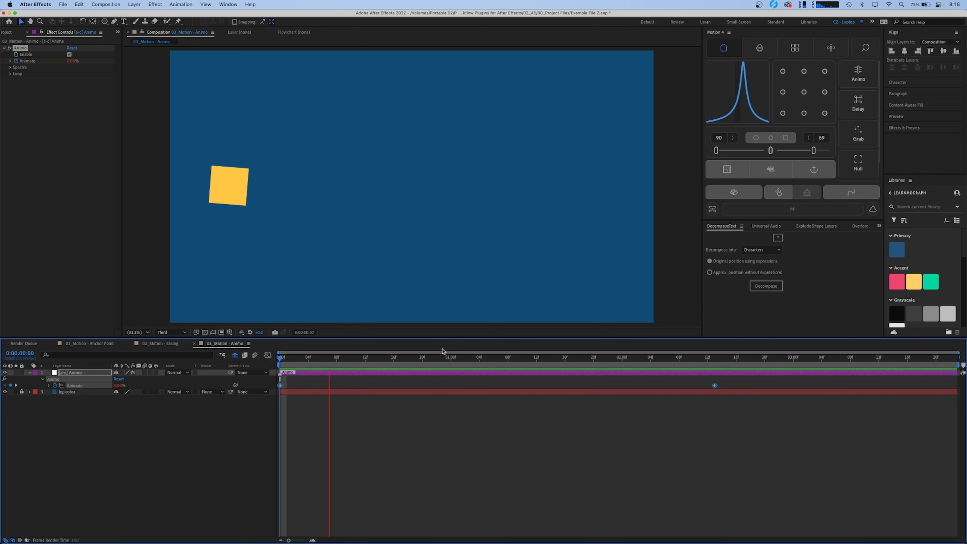
left_click(437, 359)
left_click_drag(437, 359, 486, 361)
left_click(644, 420)
left_click_drag(716, 387, 458, 387)
- Preview the square's retimed animation from the start of the composition
key("Home")
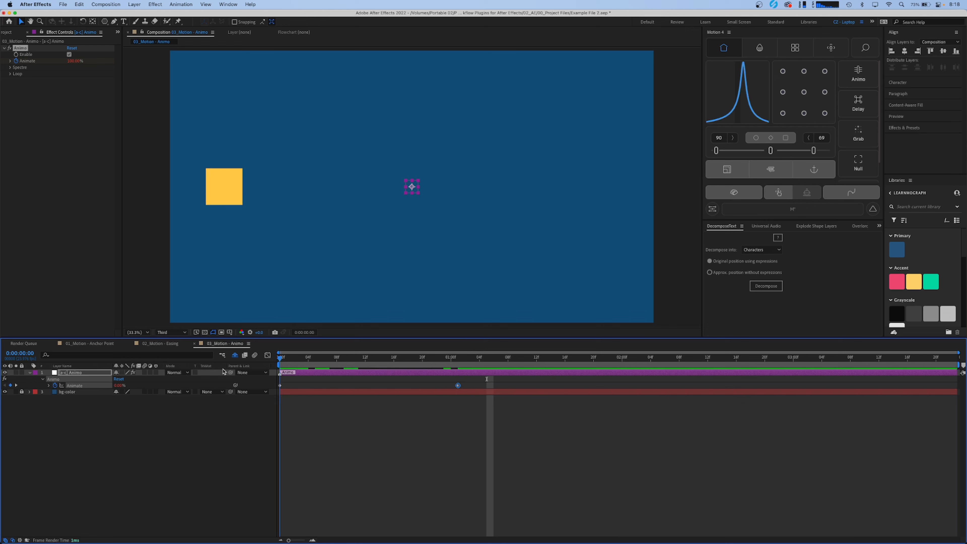
key("space")
key("space")
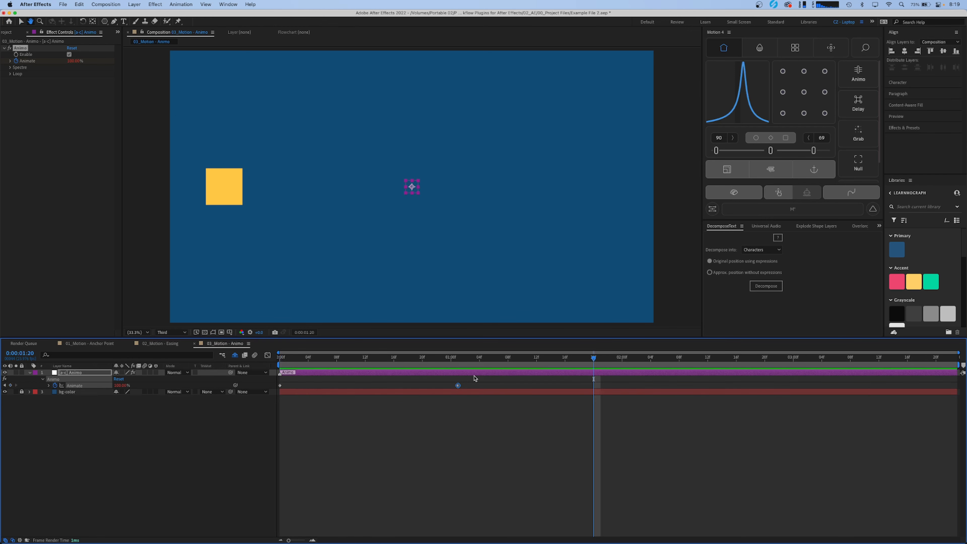
key("Home")
key("space")
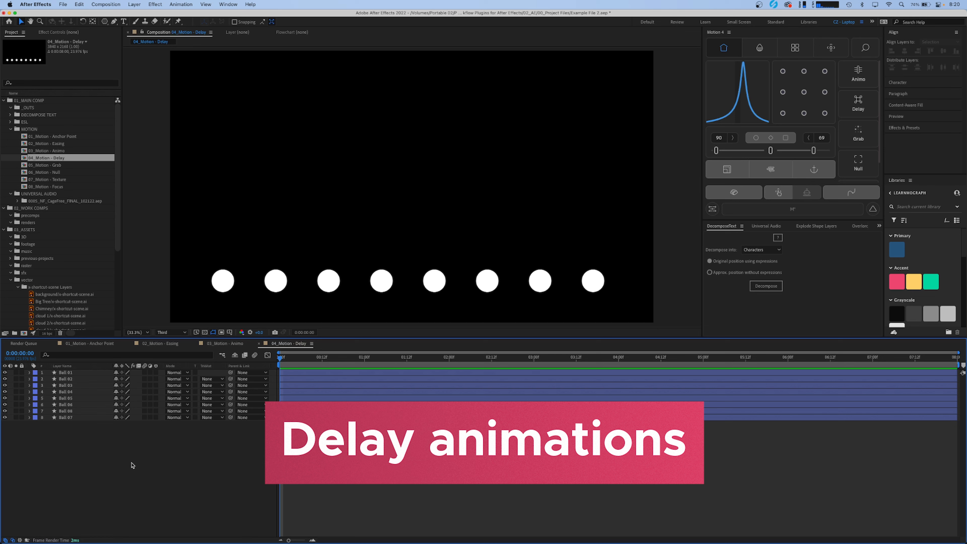
- Reveal and select the Y Position keyframes of Ball 01 in the 04_Motion - Delay composition
key("space")
left_click(85, 373)
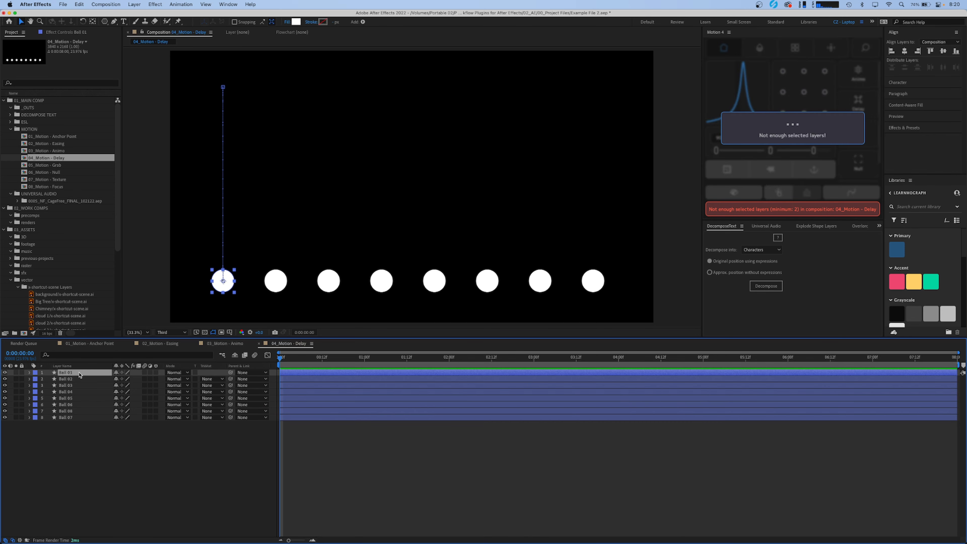
key("u")
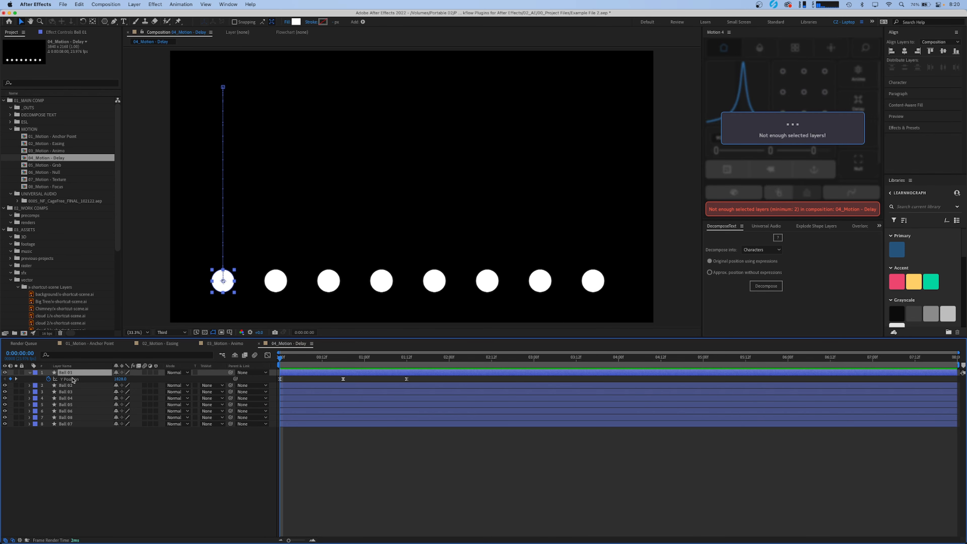
left_click(70, 379)
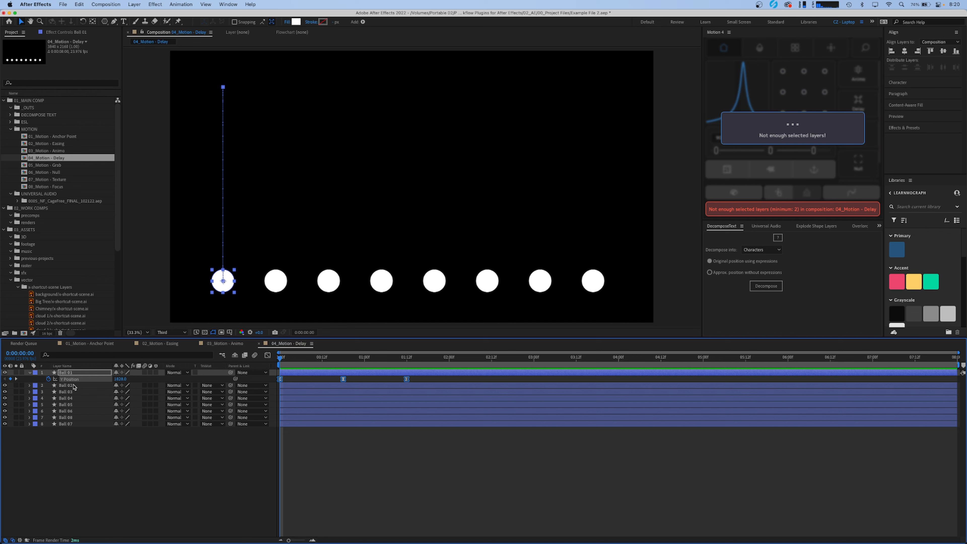
- Add all the remaining ball layers to the selection and run Delay on them
left_click(66, 424, "shift")
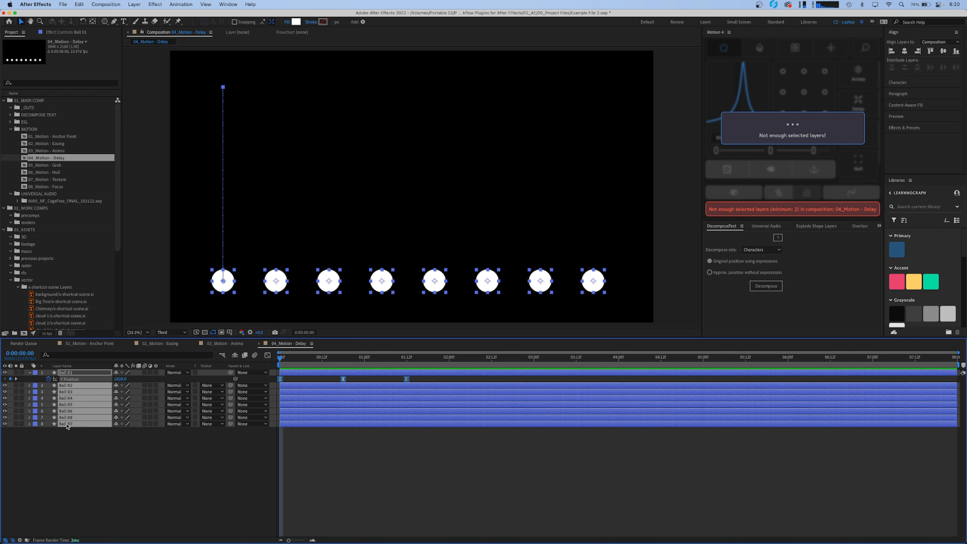
left_click(855, 98)
left_click(792, 75)
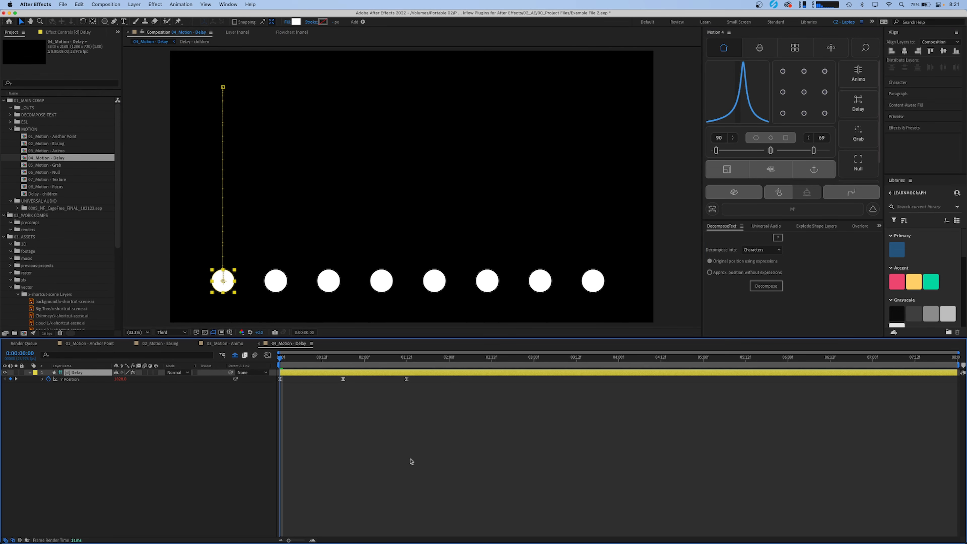
- Preview the staggered bouncing of the ball layers in the 04_Motion - Delay composition
key("space")
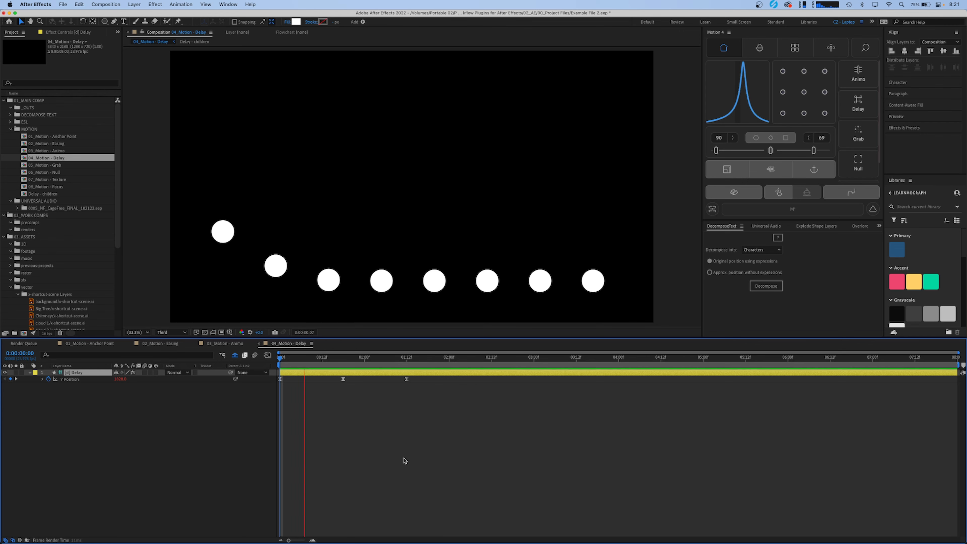
key("space")
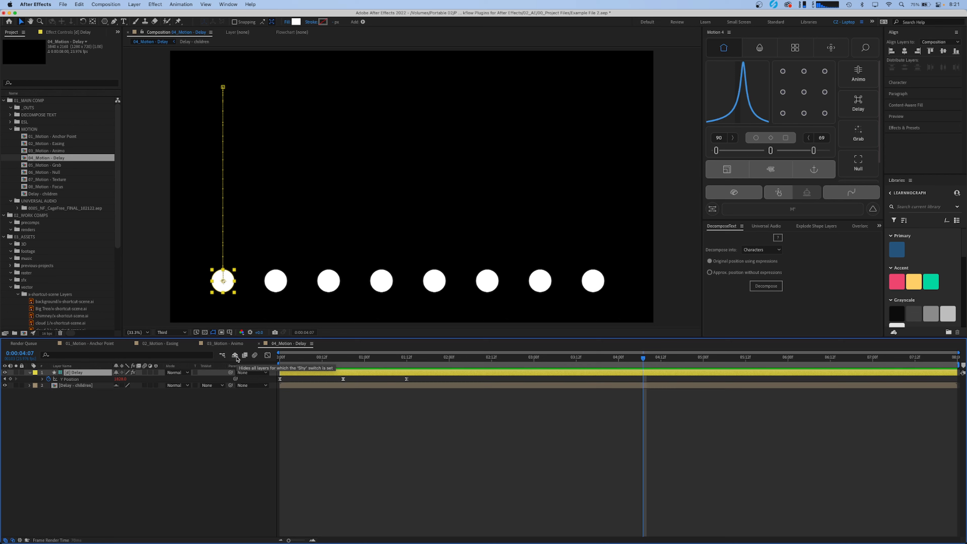
- Open the Delay - children composition and reveal the modified properties and expressions on its ball layers to examine them
double_click(76, 372)
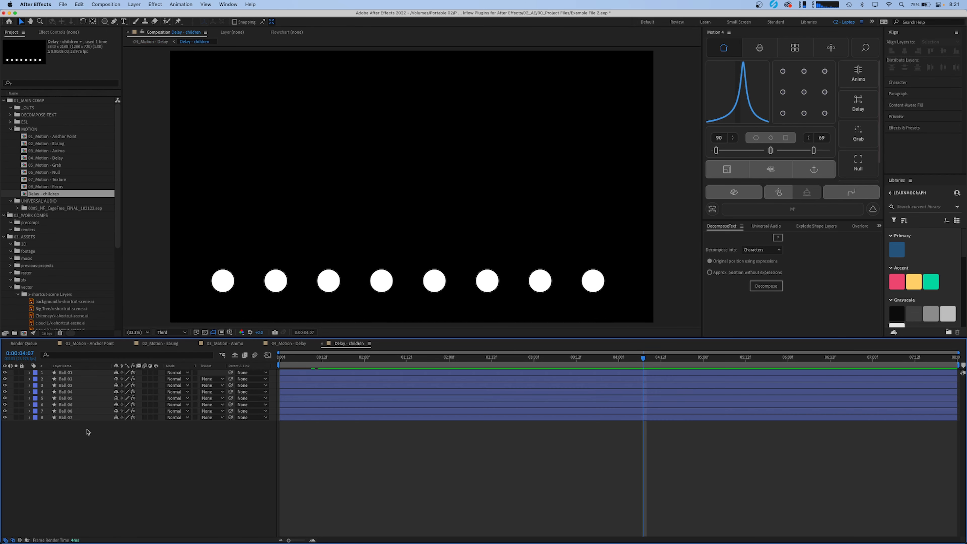
key("u")
key("u")
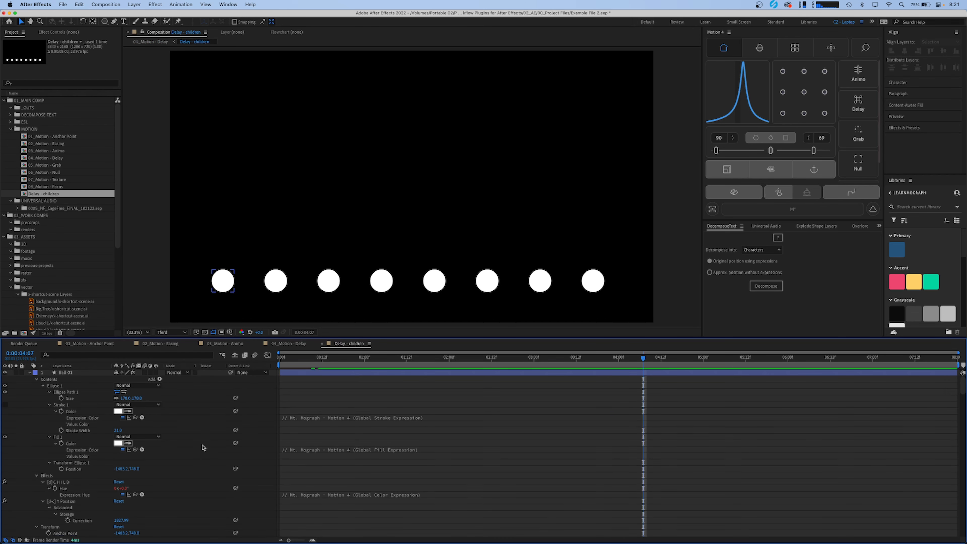
scroll(399, 436, "down", 1)
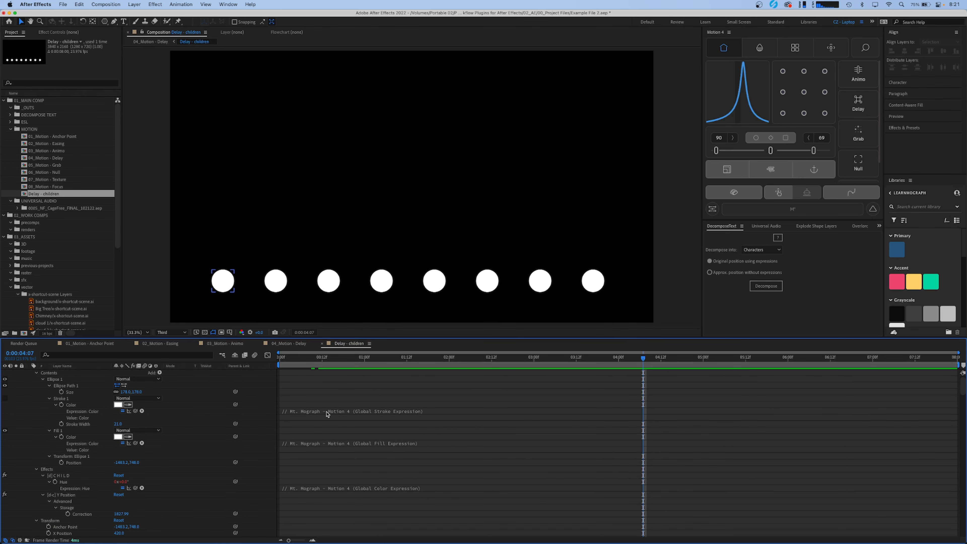
key("e")
key("e")
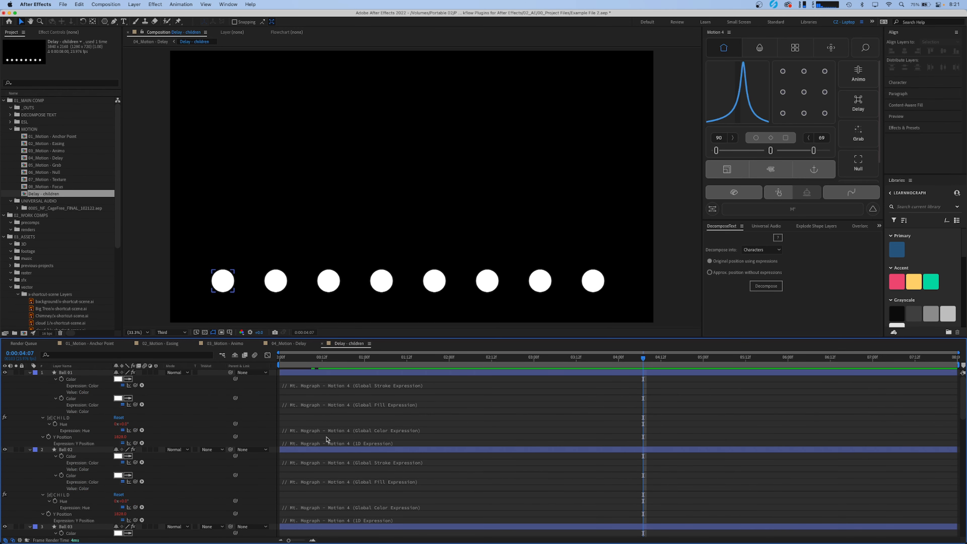
scroll(327, 437, "down", 10)
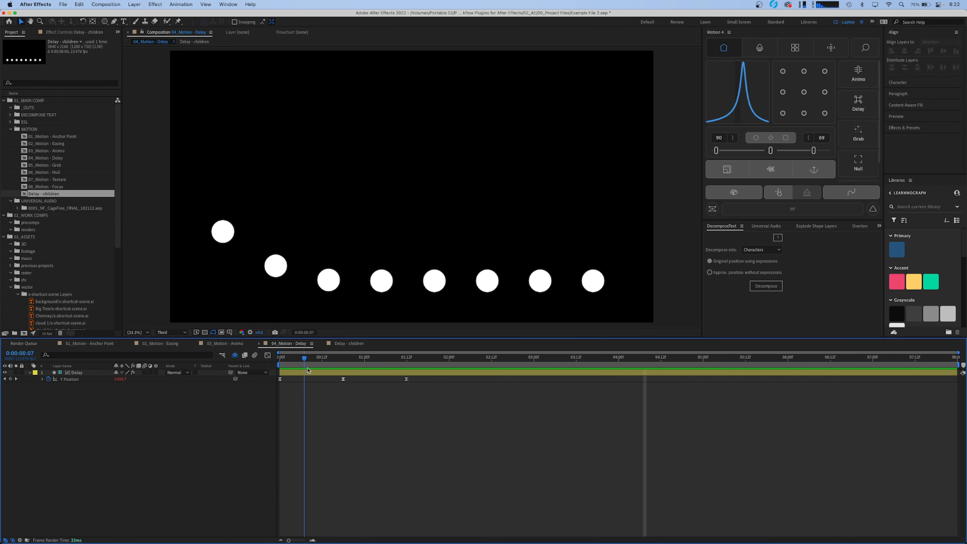
left_click_drag(304, 360, 421, 367)
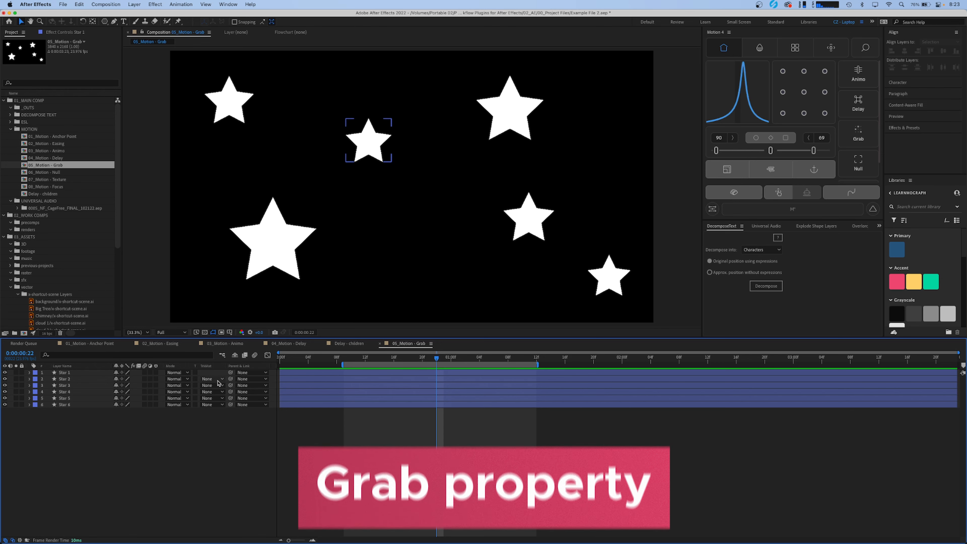
- Reveal Scale on Star 1 through Star 6 in 05_Motion - Grab and try scaling all the stars together
left_click(84, 372)
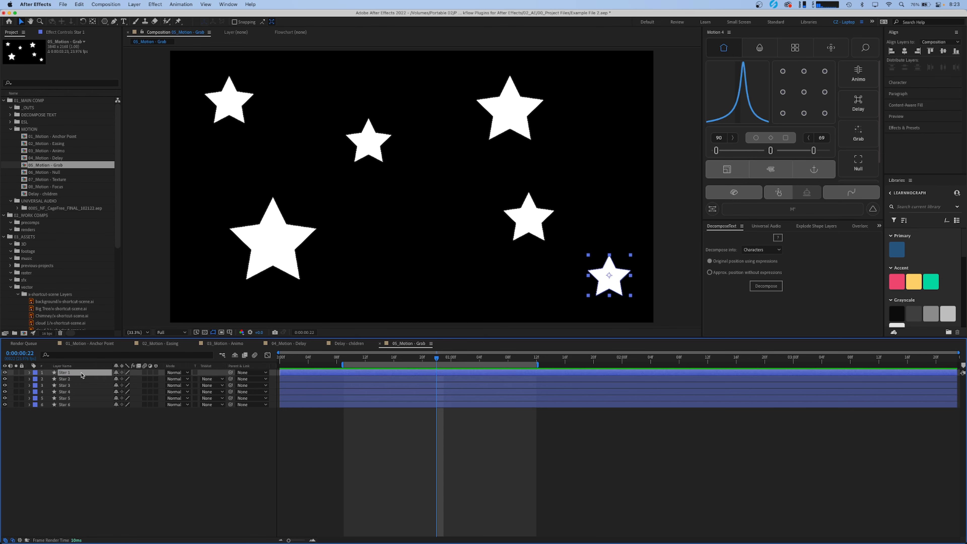
left_click(73, 411)
key("s")
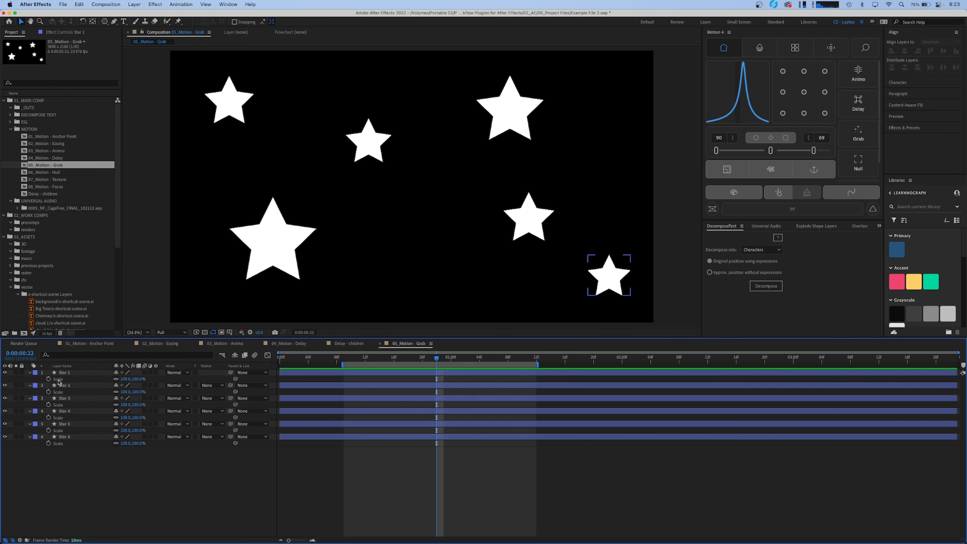
left_click(63, 373)
left_click(66, 437, "shift")
mouse_move(138, 445)
left_mouse_down()
mouse_move(152, 445)
mouse_move(141, 444)
mouse_move(152, 447)
mouse_move(141, 448)
mouse_move(146, 456)
left_mouse_up()
left_click(146, 455)
- Undo the stars' scaling and hide their Scale properties again
key("super+z")
left_click(140, 452)
key("s")
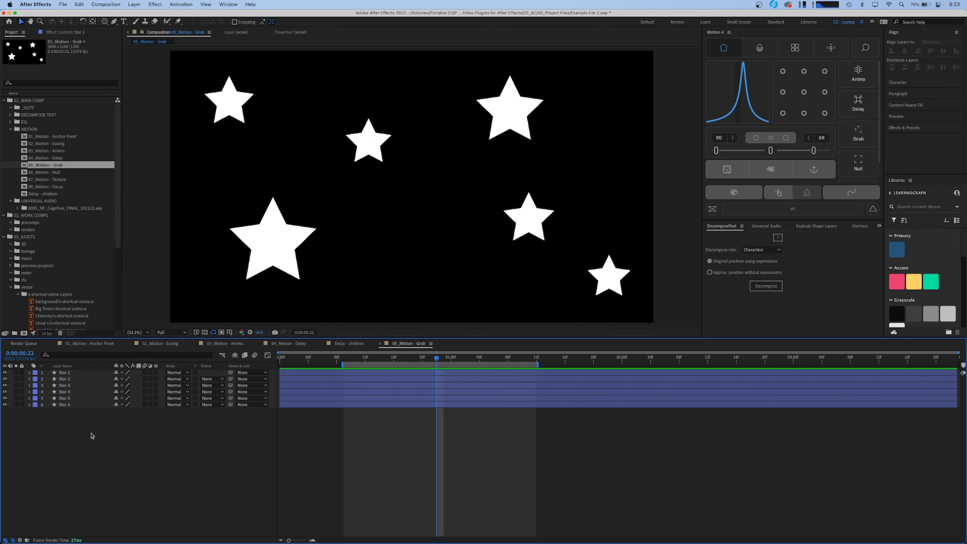
- Reveal Star 1's Scale, select all six star layers, and run Grab to scale them together
left_click(72, 374)
key("s")
left_click(59, 381)
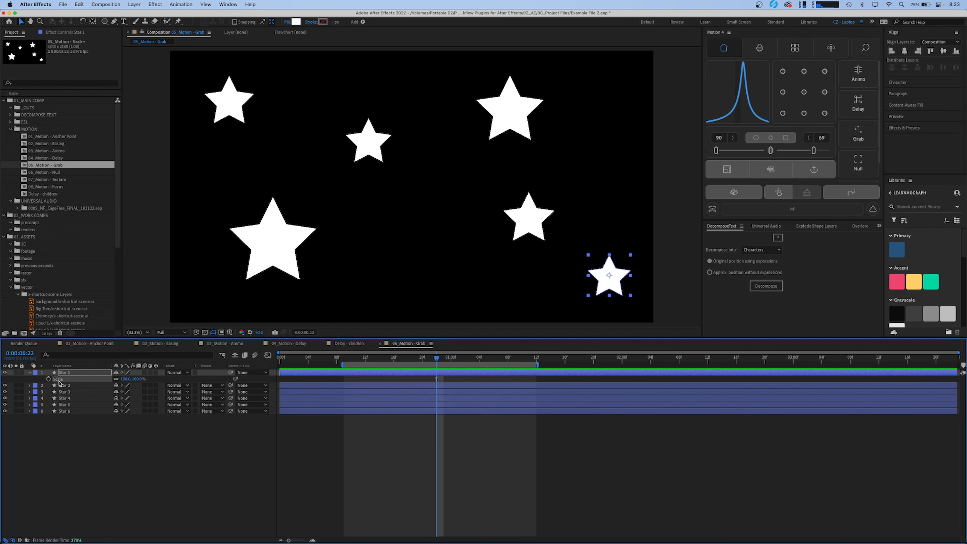
left_click(71, 412, "shift")
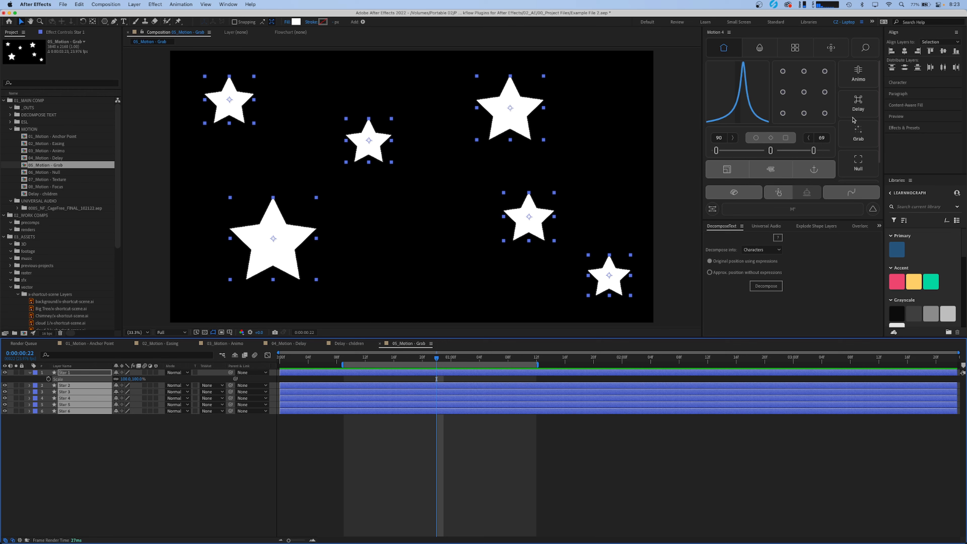
left_click(861, 134)
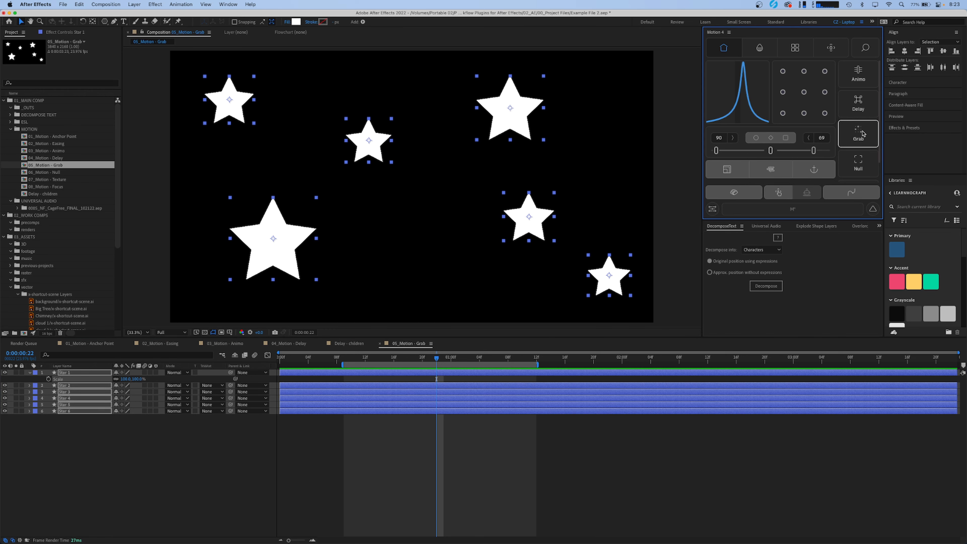
left_click_drag(134, 378, 158, 396)
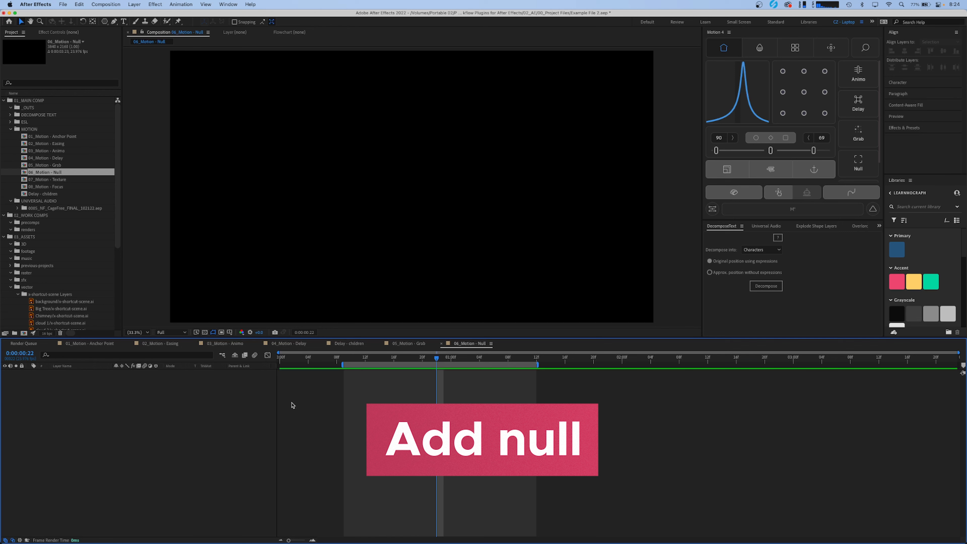
- Add a Motion 4 null to 06_Motion - Null, then add a standard null for comparison and delete only the standard one
left_click(859, 164)
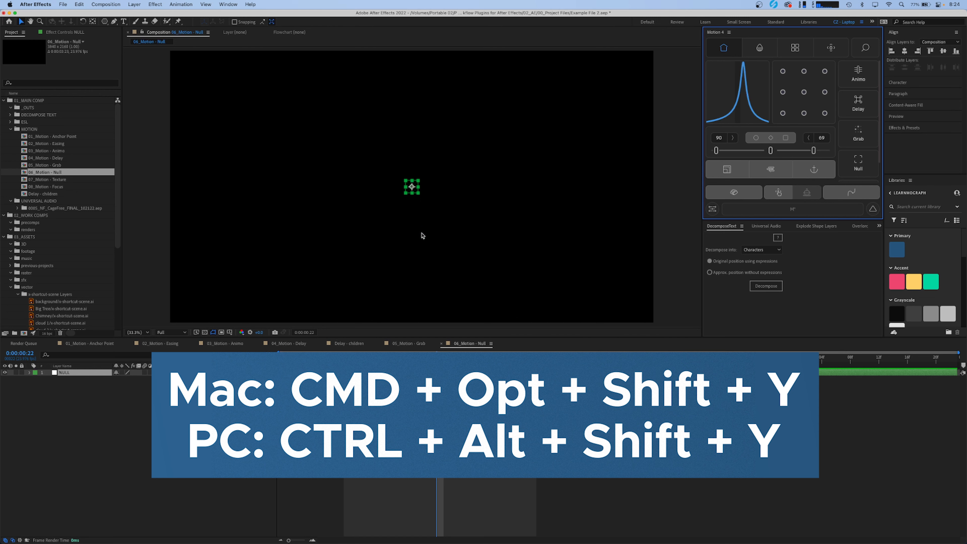
key("super+alt+shift+y")
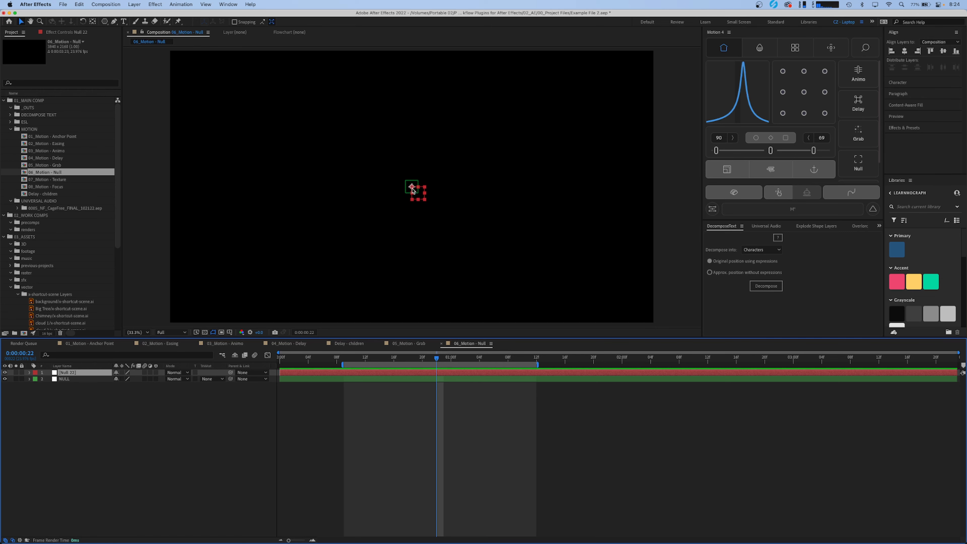
key("Delete")
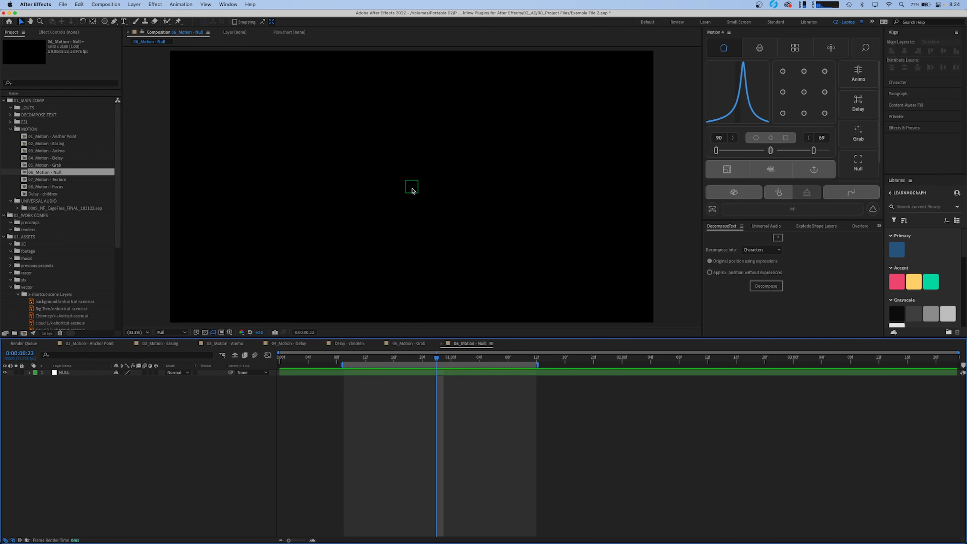
left_click(404, 374)
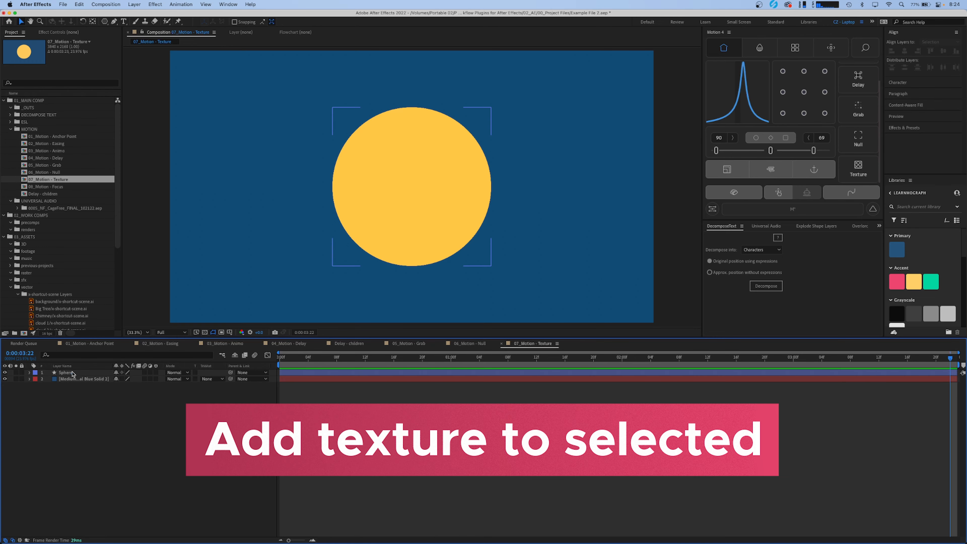
- Run Motion 4's Texture on the Sphere layer with a light cream paper texture and Precompose enabled
left_click(66, 372)
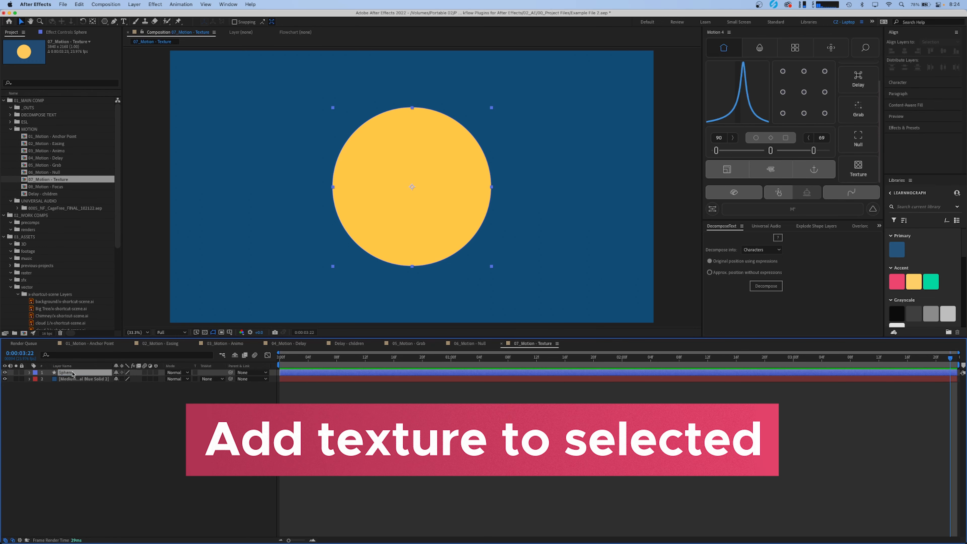
key("p")
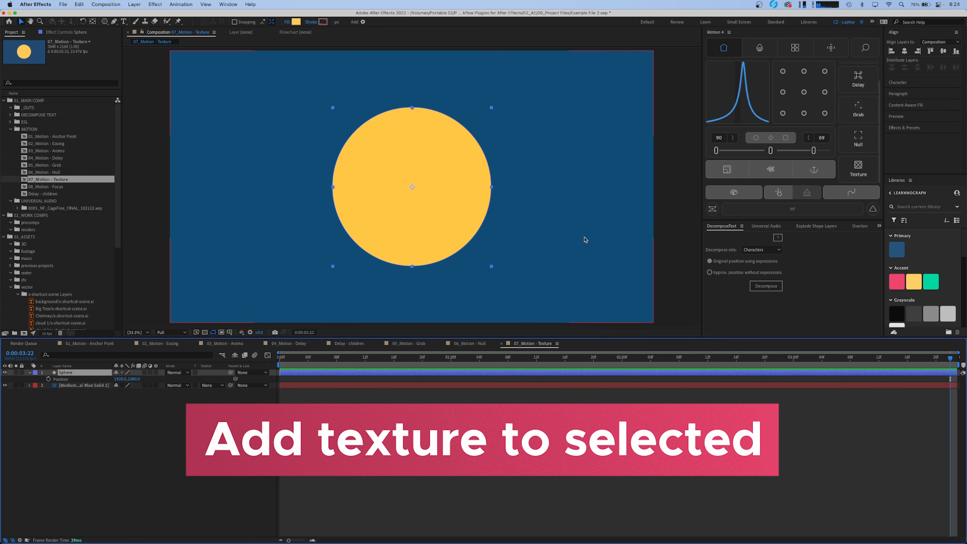
left_click(854, 169)
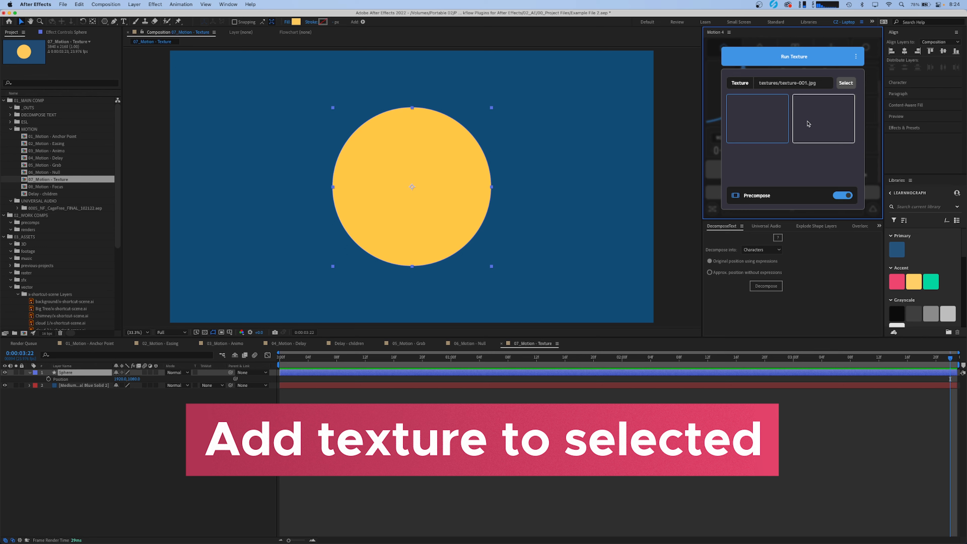
scroll(810, 133, "down", 3)
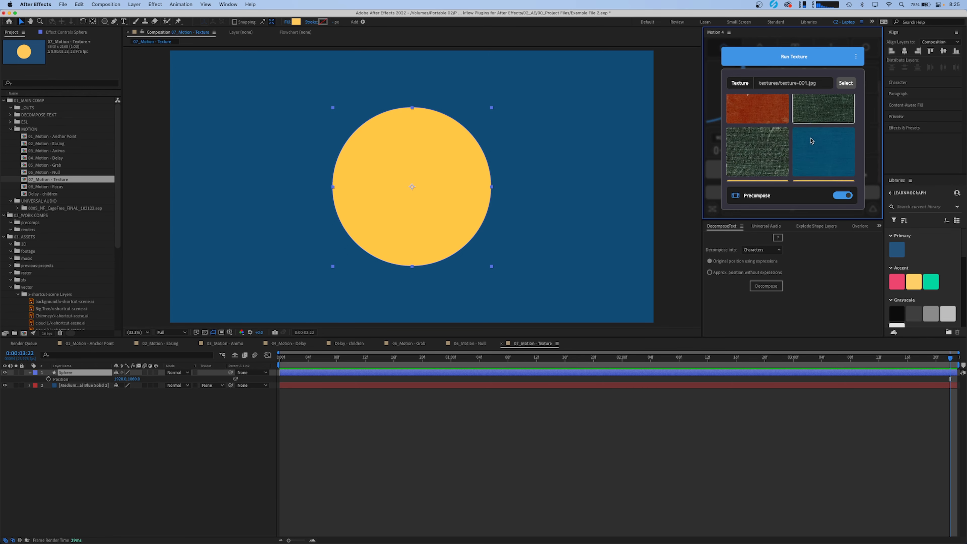
scroll(812, 141, "down", 3)
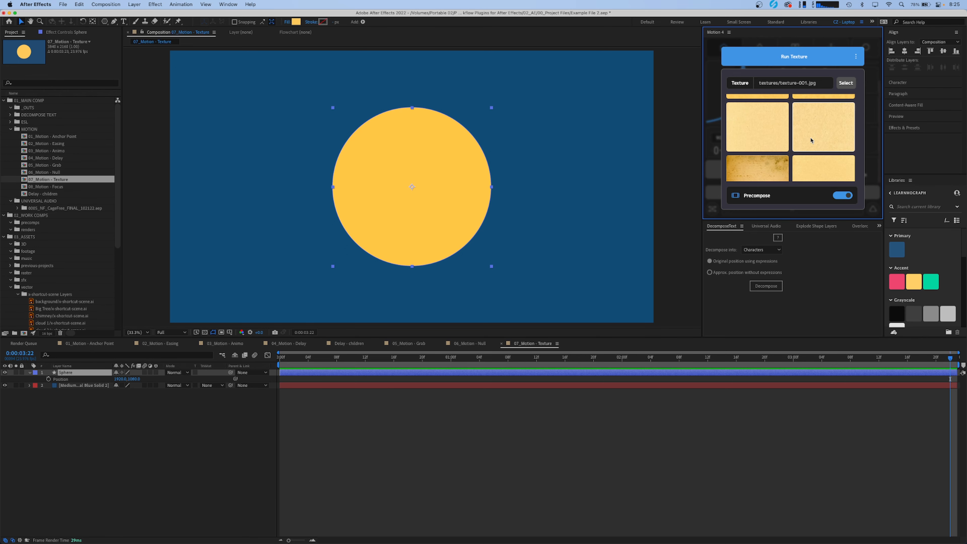
left_click(758, 126)
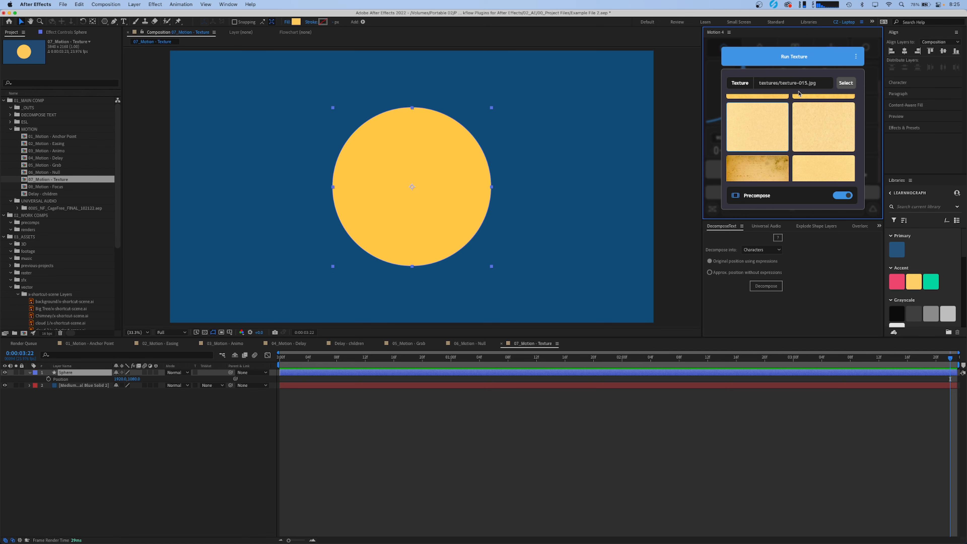
left_click(797, 57)
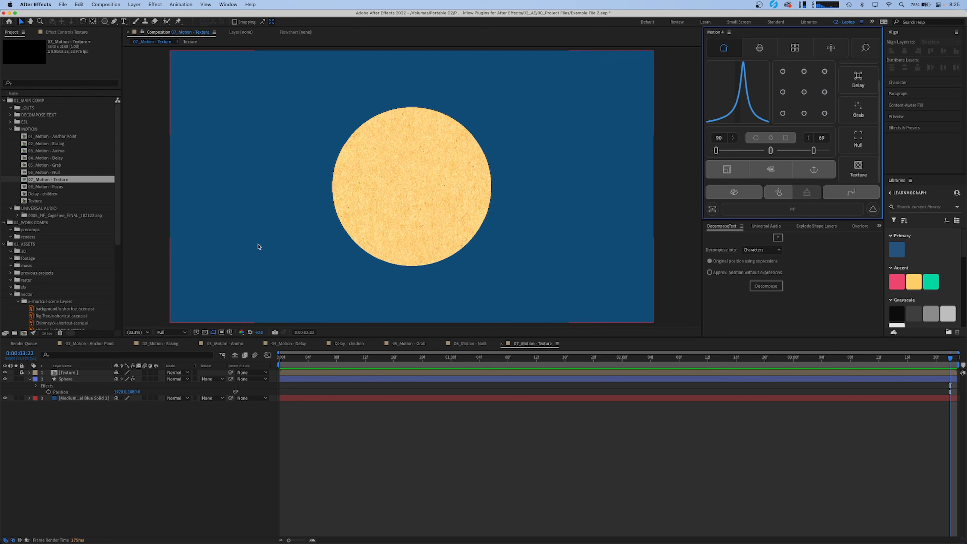
- Adjust the Sphere's Texture image settings to position about 0, 154, scale about 115 and rotation about 169°
left_click(71, 383)
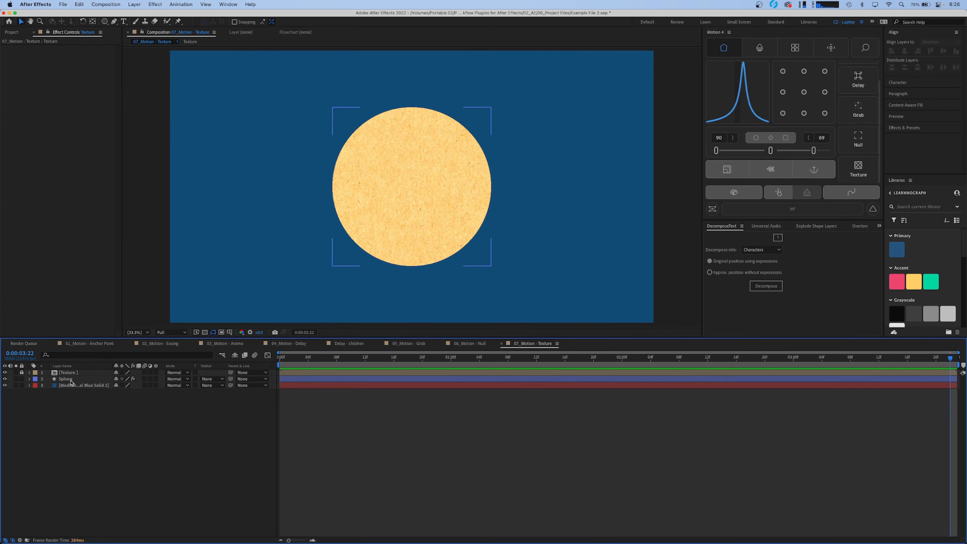
left_click(71, 381)
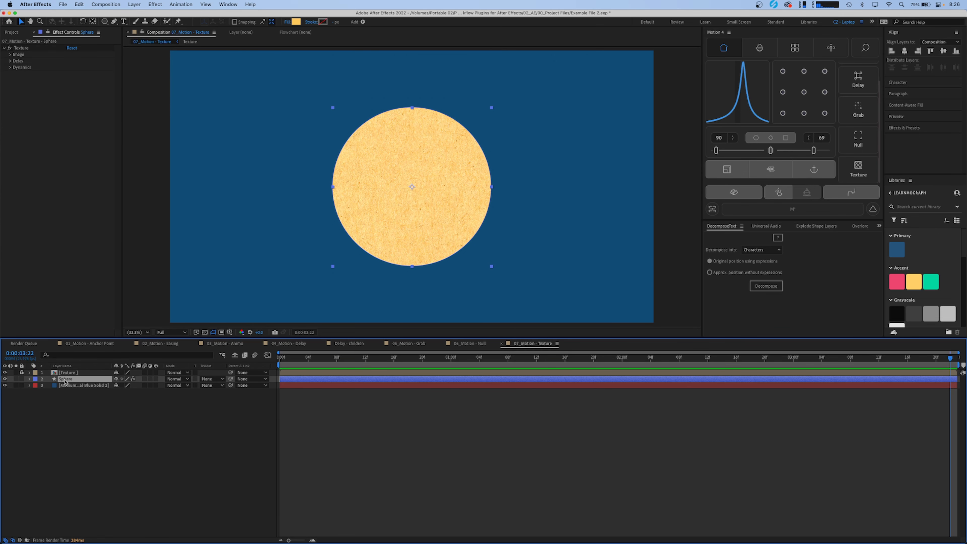
left_click(19, 50)
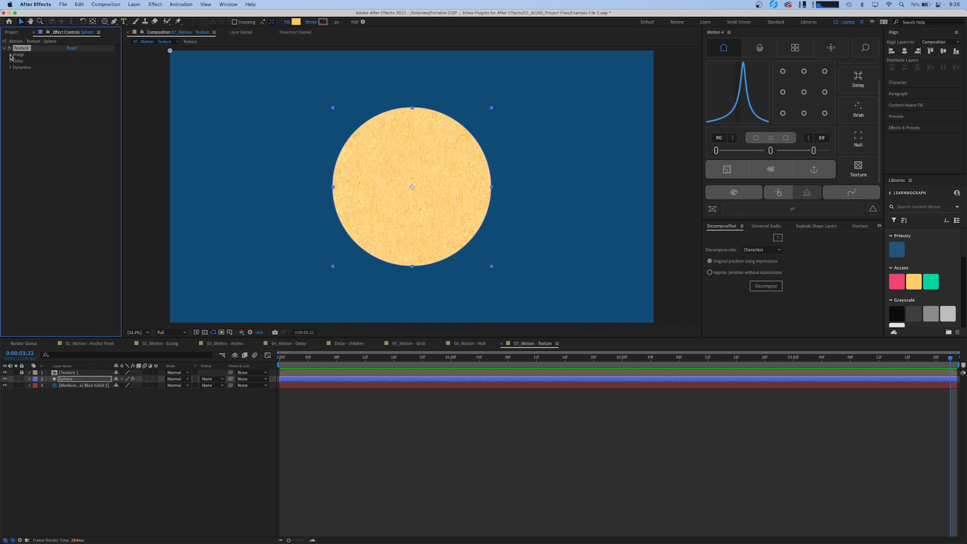
left_click(10, 56)
left_click_drag(85, 62, 140, 67)
left_click_drag(76, 67, 143, 78)
left_click(81, 395)
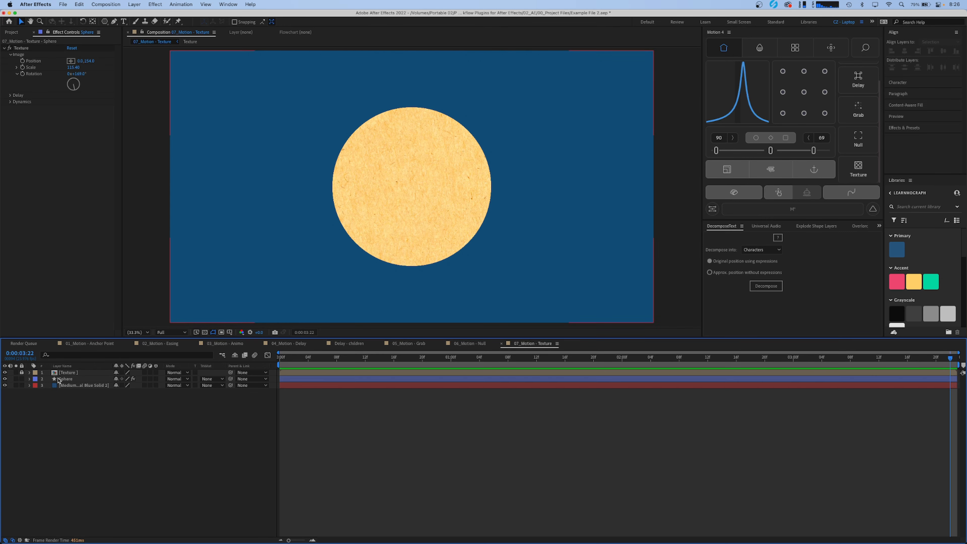
- Unlock the Texture layer, try the Add blending mode on it and set it to Multiply
left_click(22, 372)
left_click(76, 373)
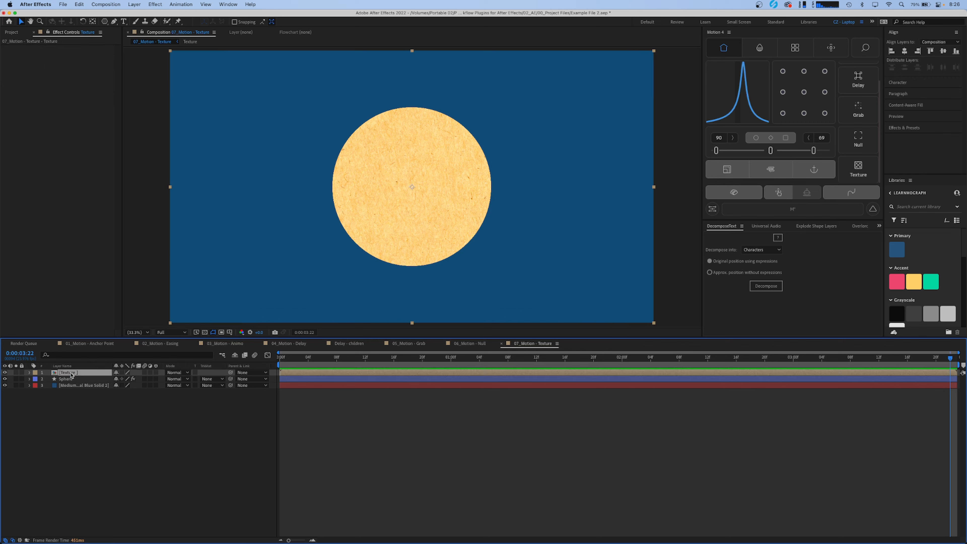
left_click(179, 372)
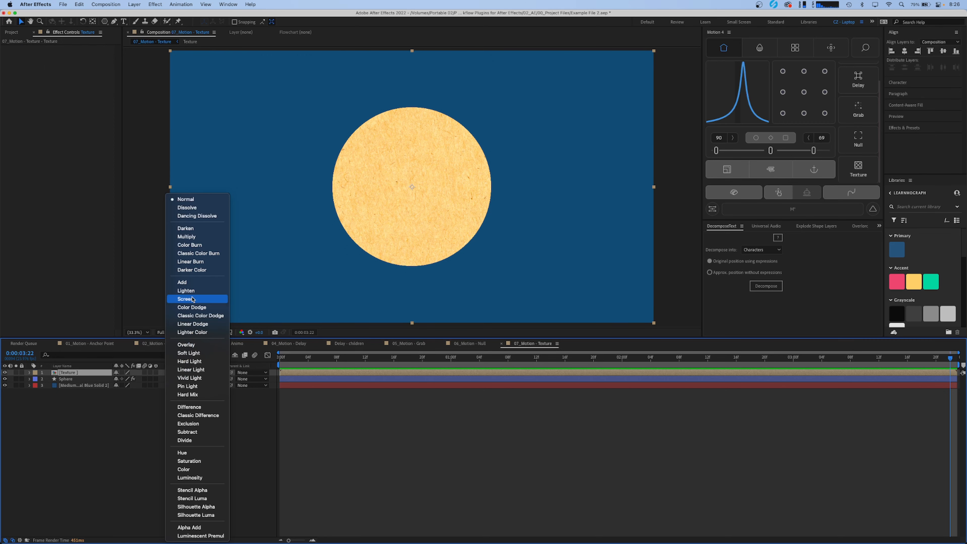
left_click(192, 283)
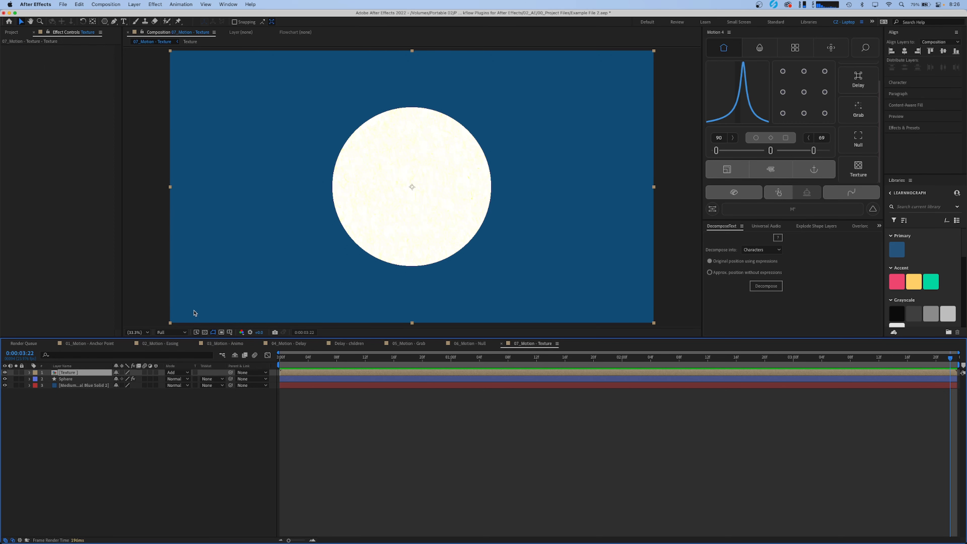
left_click(183, 373)
left_click(188, 237)
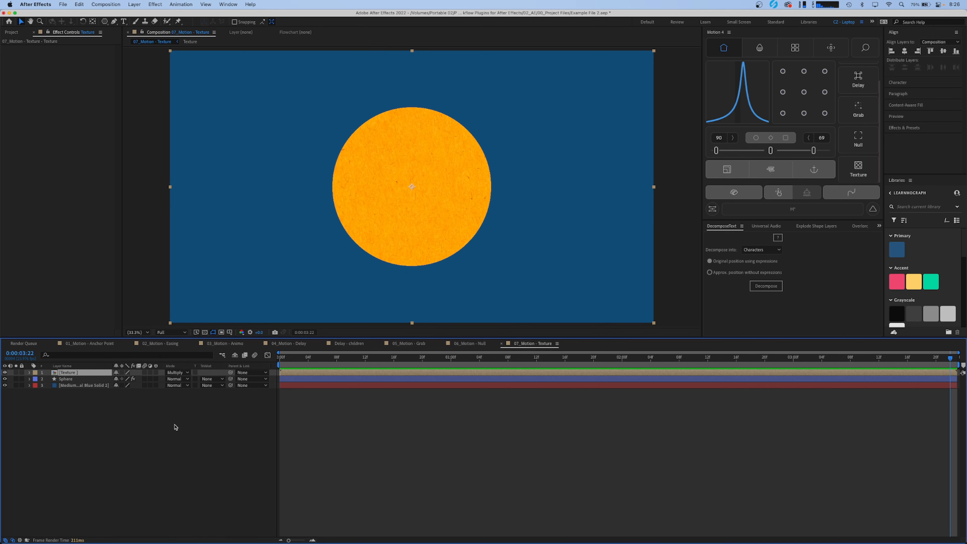
- Reveal the Texture layer's Opacity and lower it
key("t")
left_click_drag(119, 379, 92, 381)
left_click(112, 469)
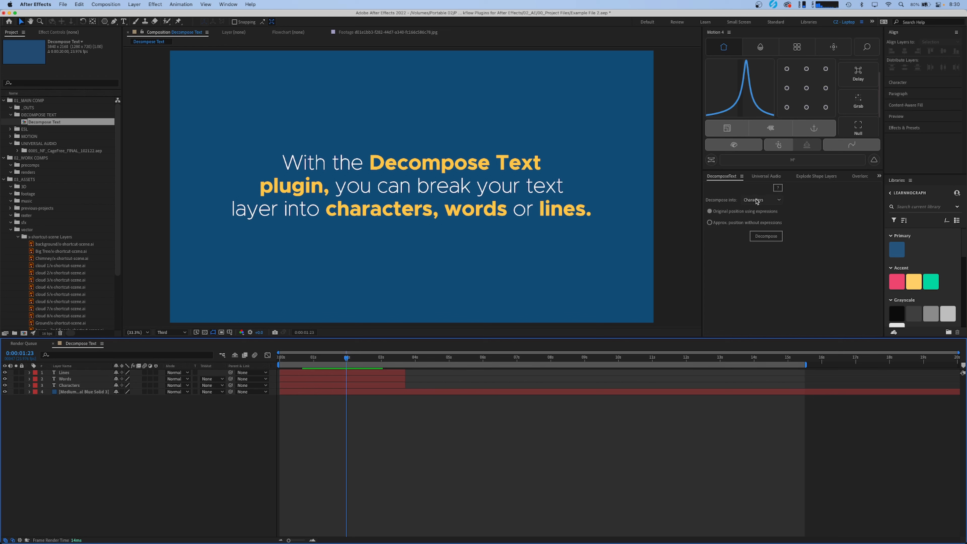
- Preview the text animation and reveal the keyframed properties of the Lines, Words and Characters layers
left_click(78, 373)
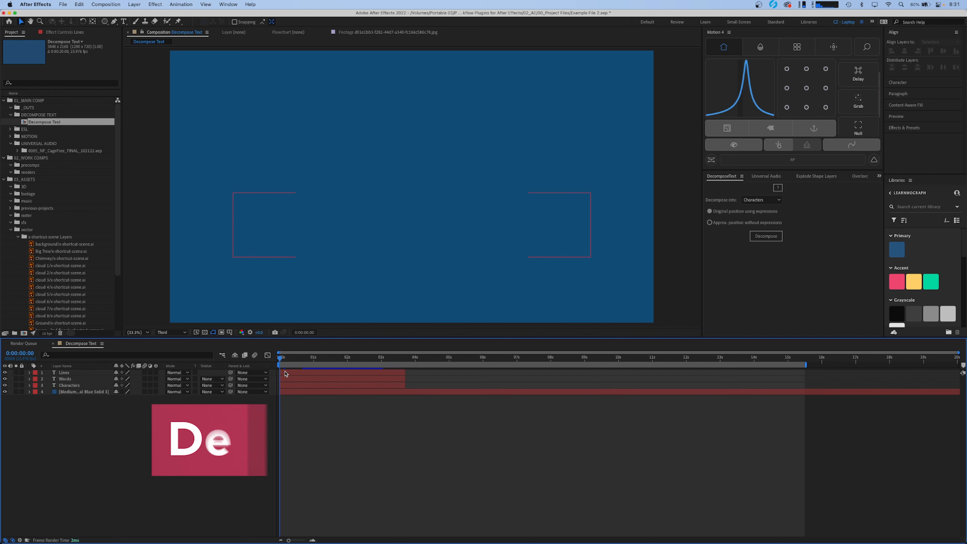
key("space")
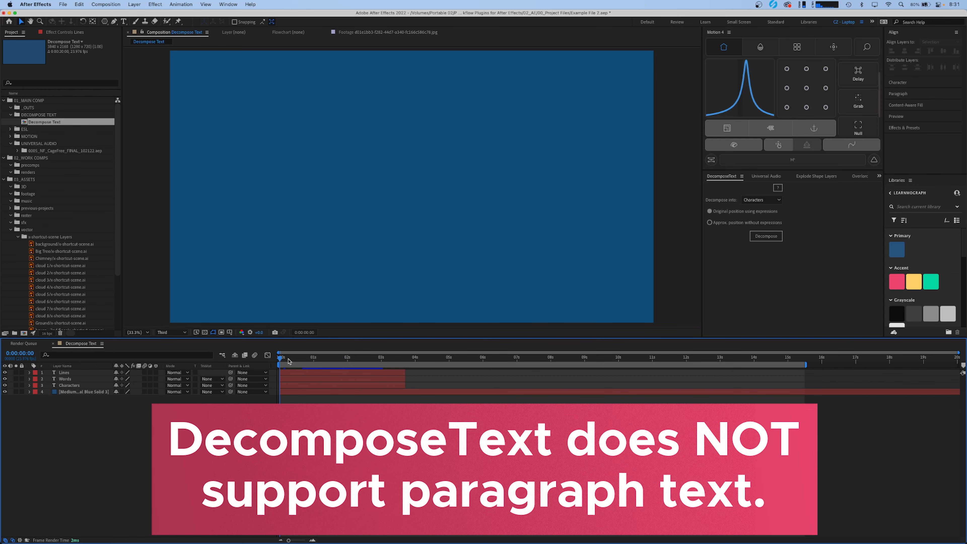
key("ctrl+a")
key("u")
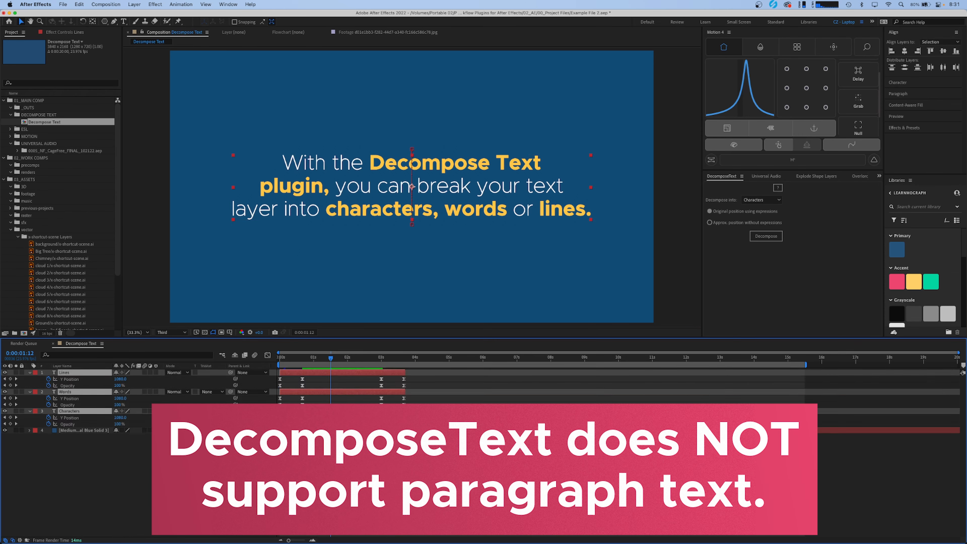
left_click(305, 360)
left_click_drag(306, 360, 239, 371)
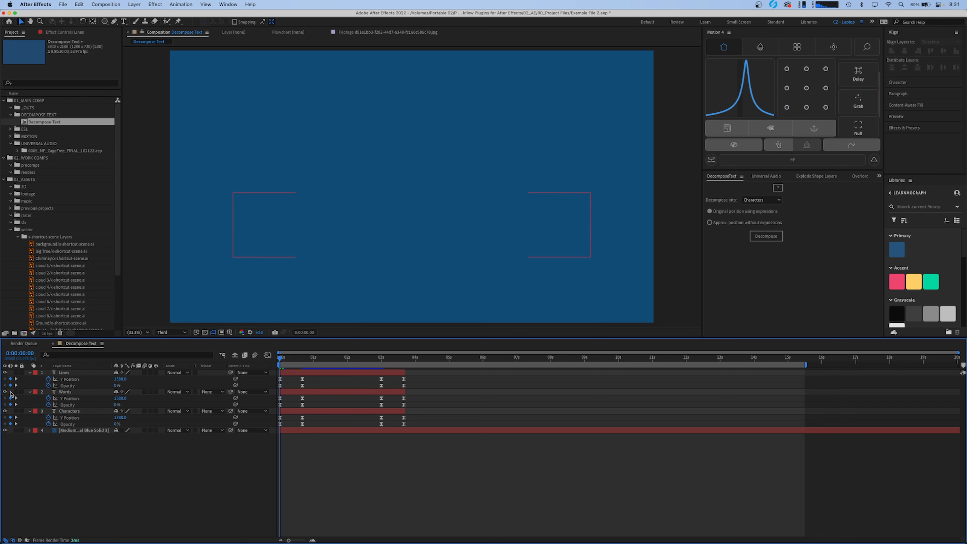
- Hide the Words and Lines layers and decompose the Characters layer into characters, keeping original position using expressions
left_click(4, 392)
left_click(5, 373)
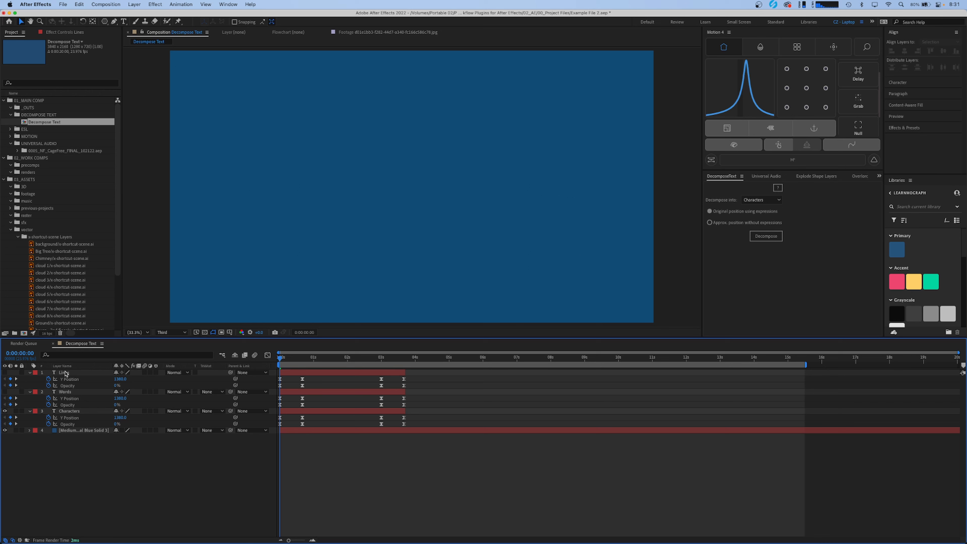
left_click(314, 412)
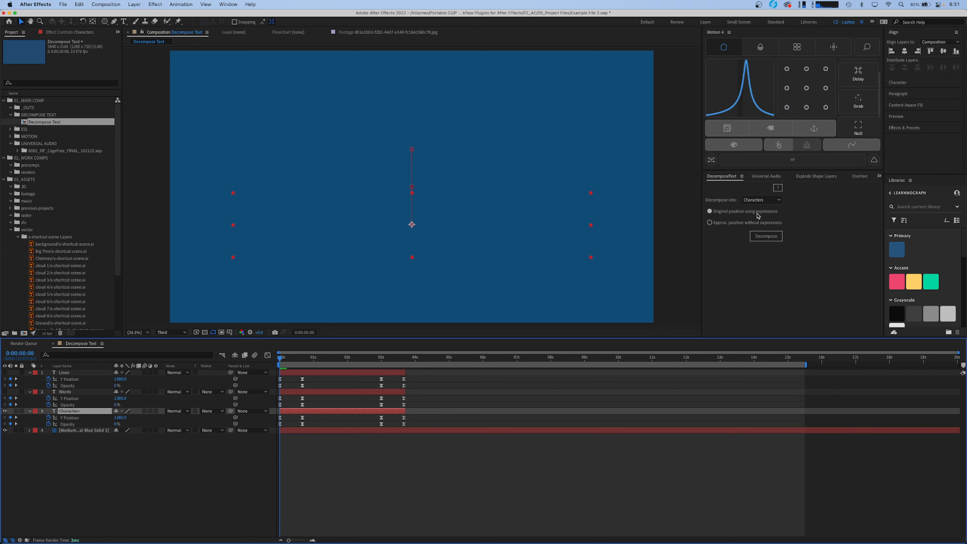
left_click(766, 235)
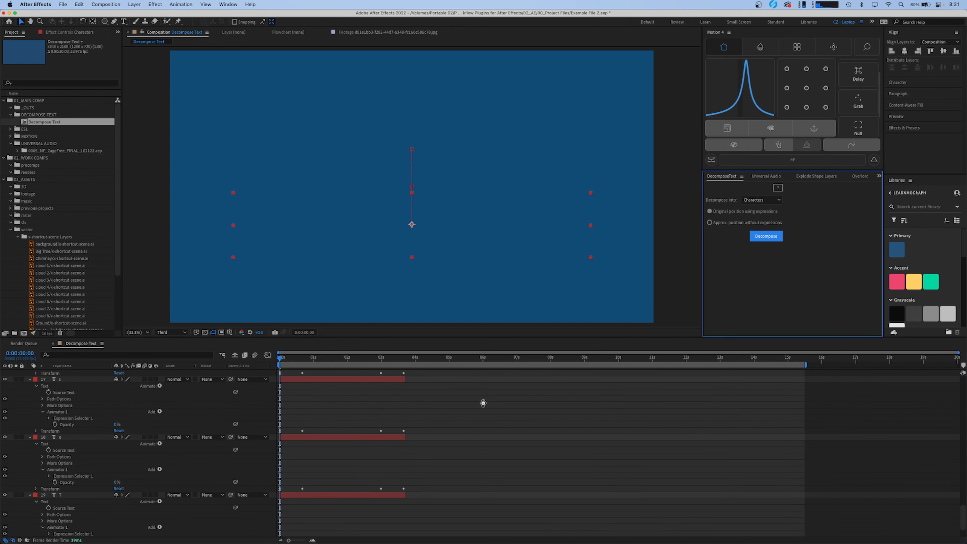
left_click(439, 418)
key("u")
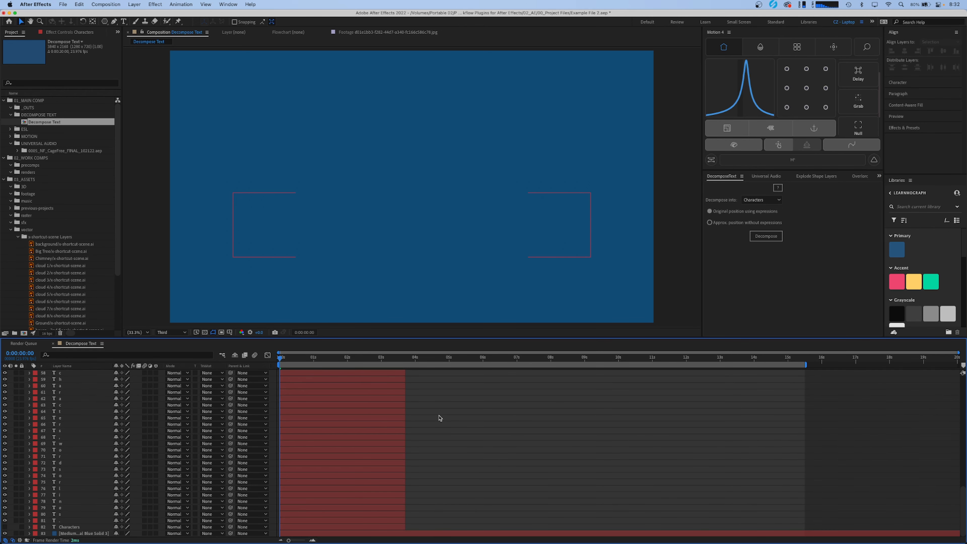
- Select all the decomposed character layers from W to the last one and trim their out points at 0:00:00:00
scroll(54, 438, "up", 15)
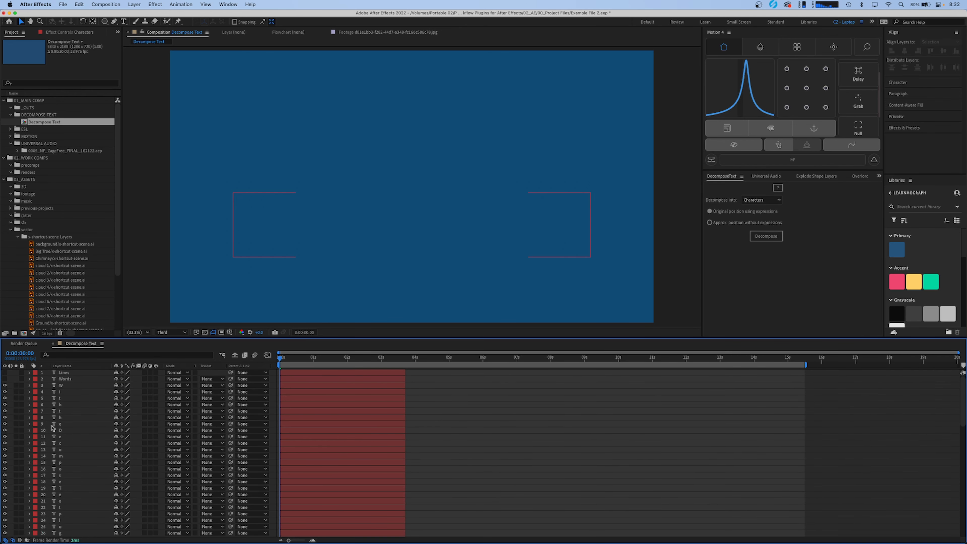
left_click(67, 387)
scroll(72, 438, "down", 10)
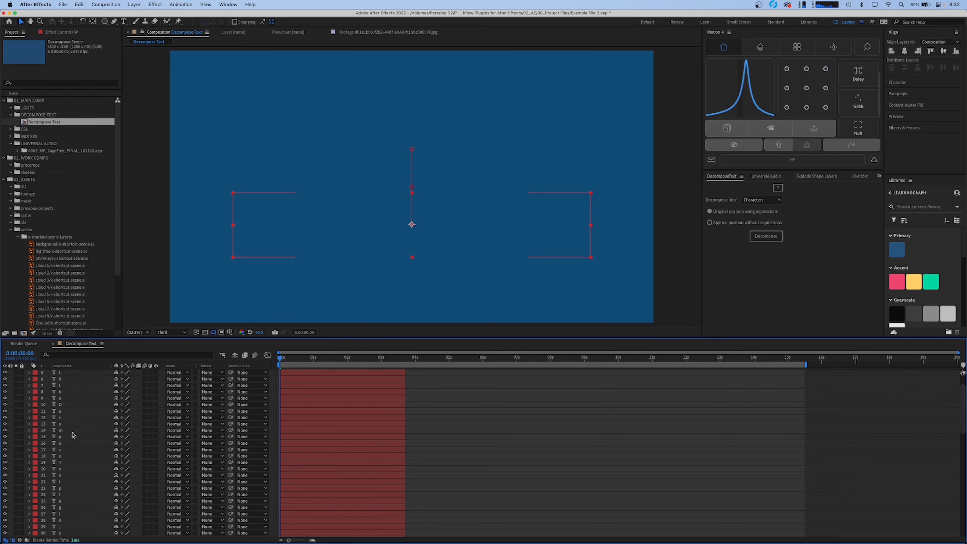
scroll(72, 490, "up", 15)
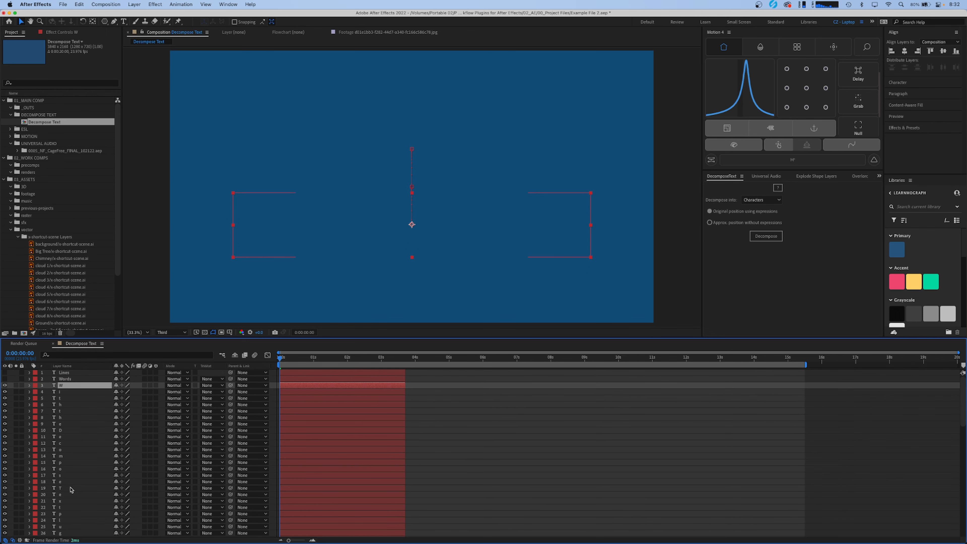
key("F2")
left_click(80, 385)
scroll(84, 400, "down", 10)
left_click(79, 519, "shift")
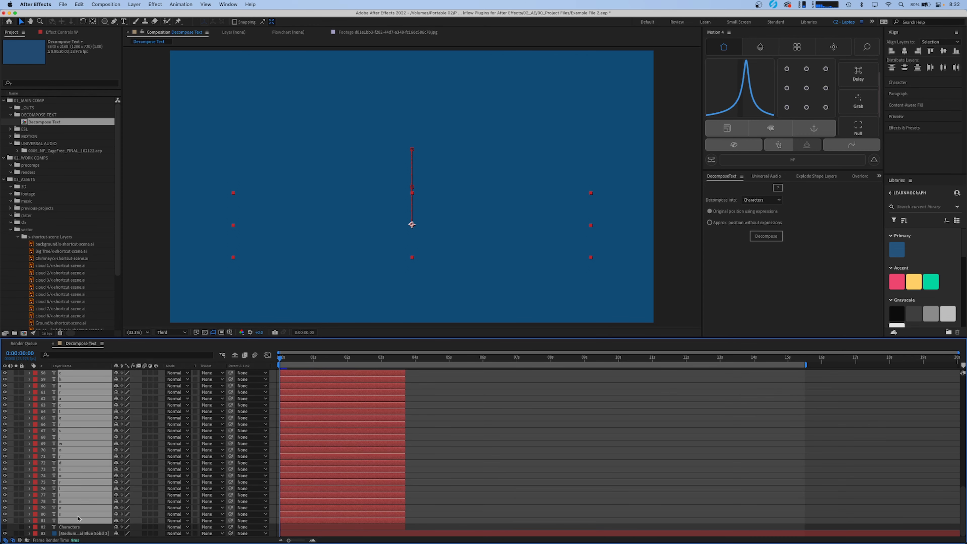
key("alt+]")
- Stagger the character layers with Sequence Layers, extending them to the composition's end, and preview the animation
right_click(78, 519)
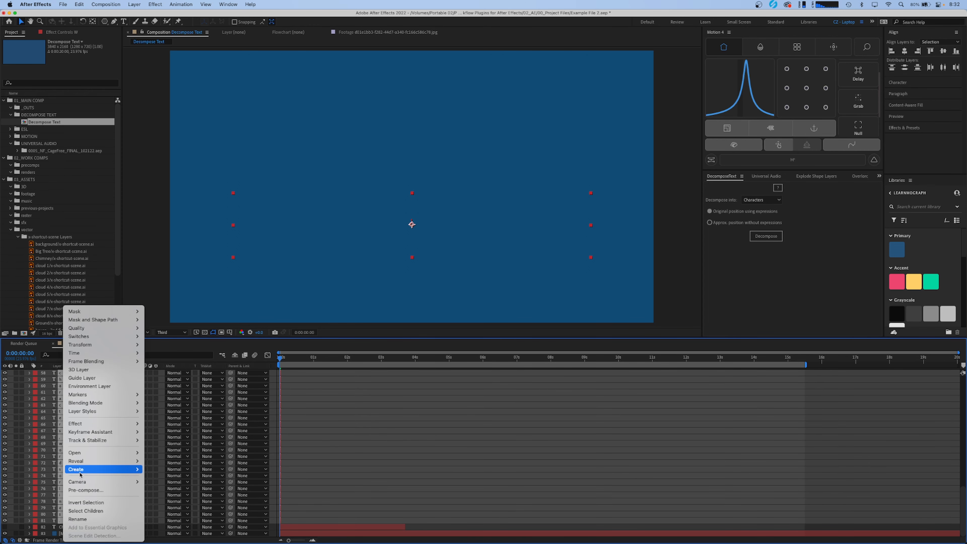
mouse_move(130, 432)
left_click(170, 499)
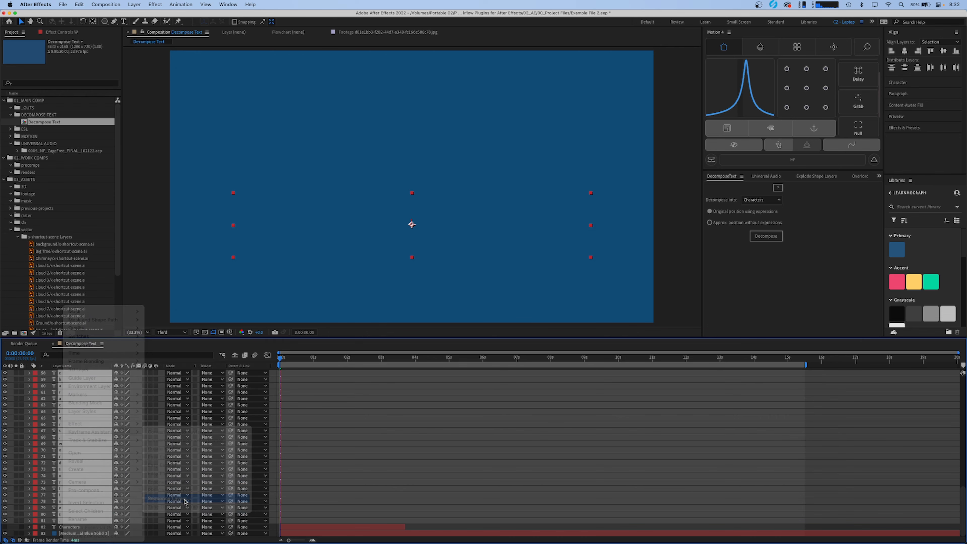
key("Return")
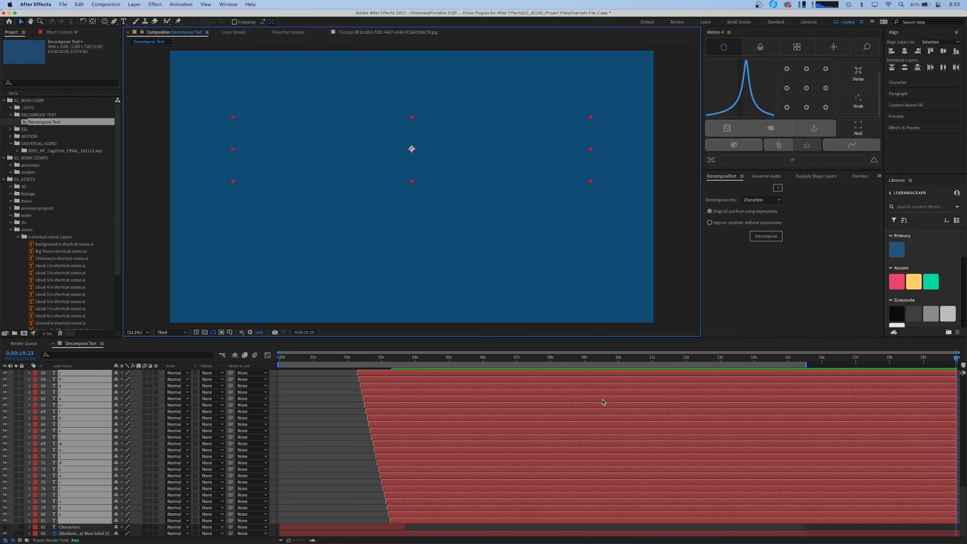
left_click_drag(391, 358, 385, 358)
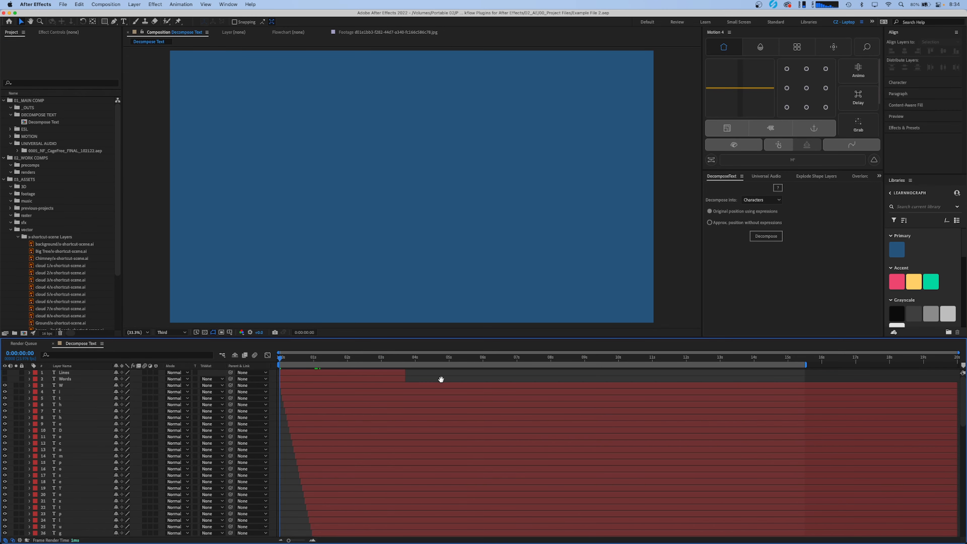
key("space")
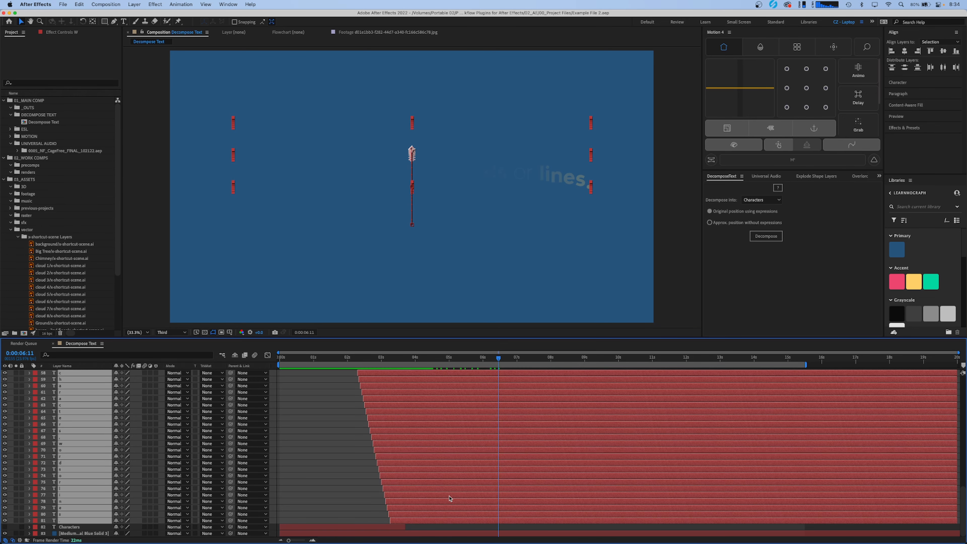
- Delete the decomposed character layers and show only the Words text layer at 0:00:00:16
key("Delete")
left_click(299, 386)
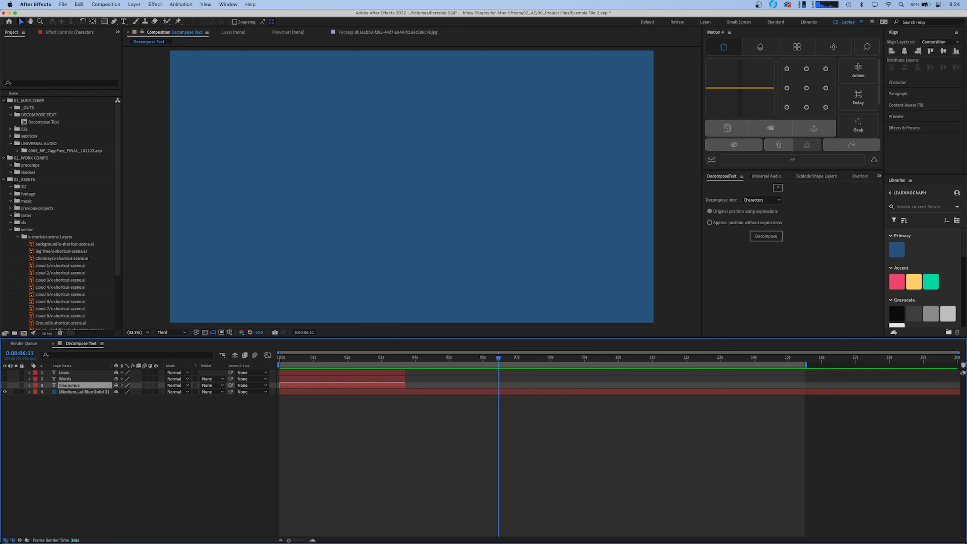
left_click(4, 385)
left_click(302, 358)
- Decompose the Words layer into words and show the keyframes of the resulting layers
left_click(61, 380)
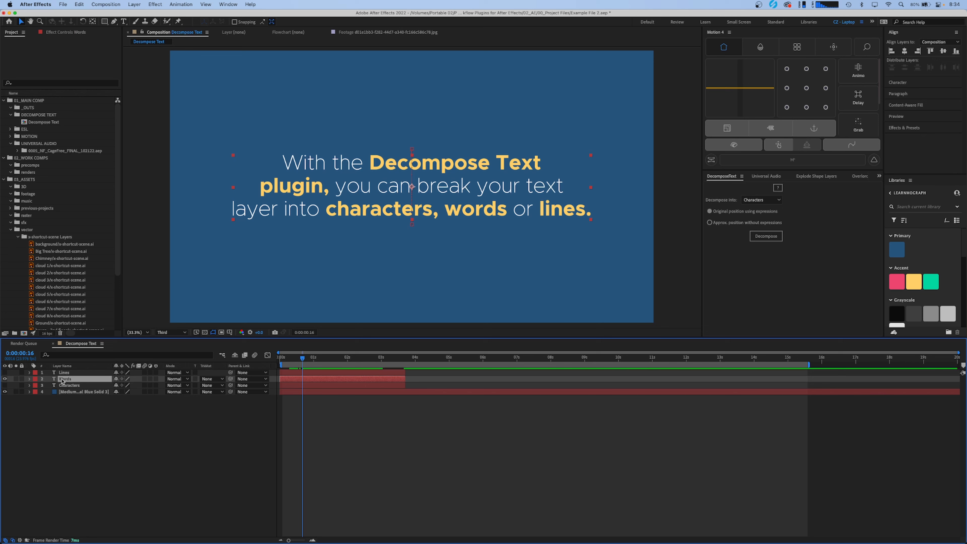
left_click(781, 199)
left_click(762, 214)
left_click(767, 237)
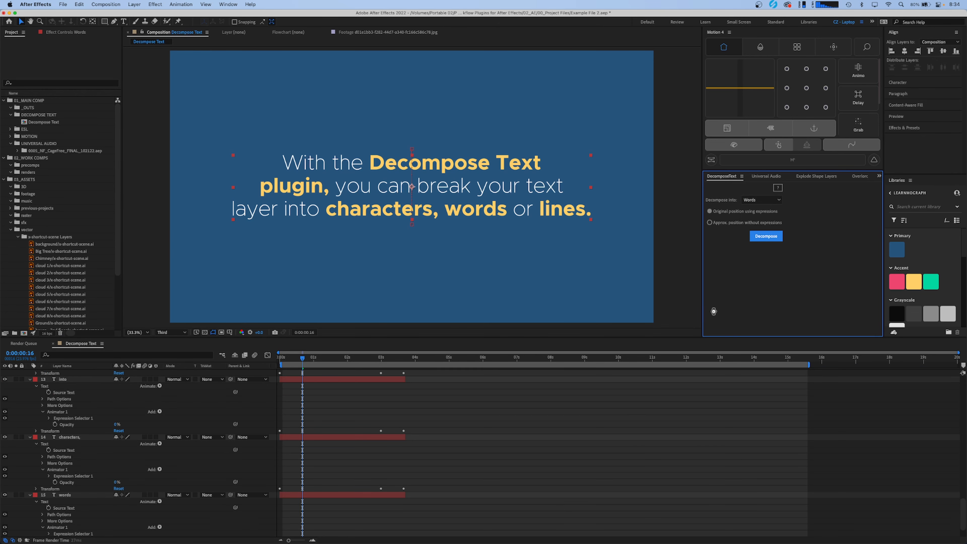
left_click(459, 407)
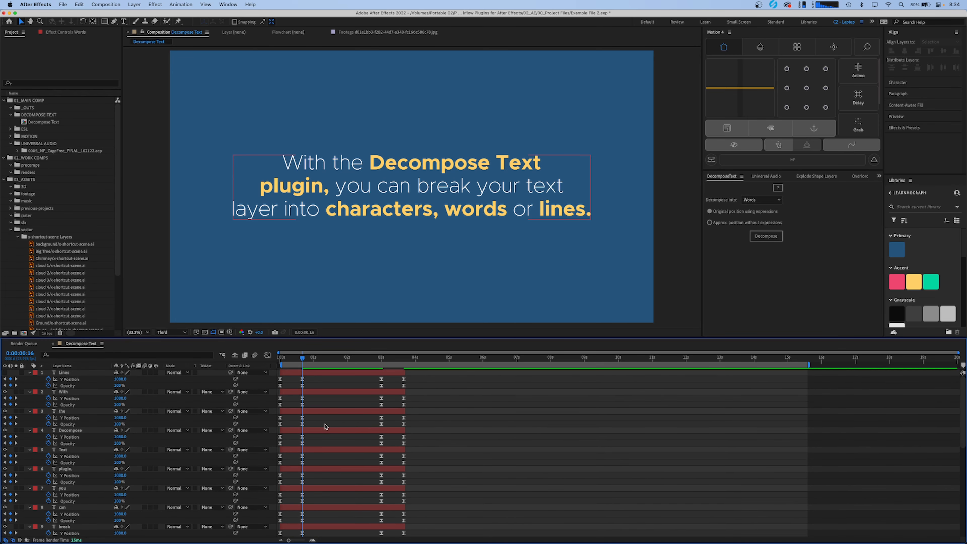
- Select the layers from With down to Words and trim their out points at 0:00:00:00
key("Home")
left_click(306, 392)
scroll(304, 396, "down", 1)
scroll(304, 397, "down", 10)
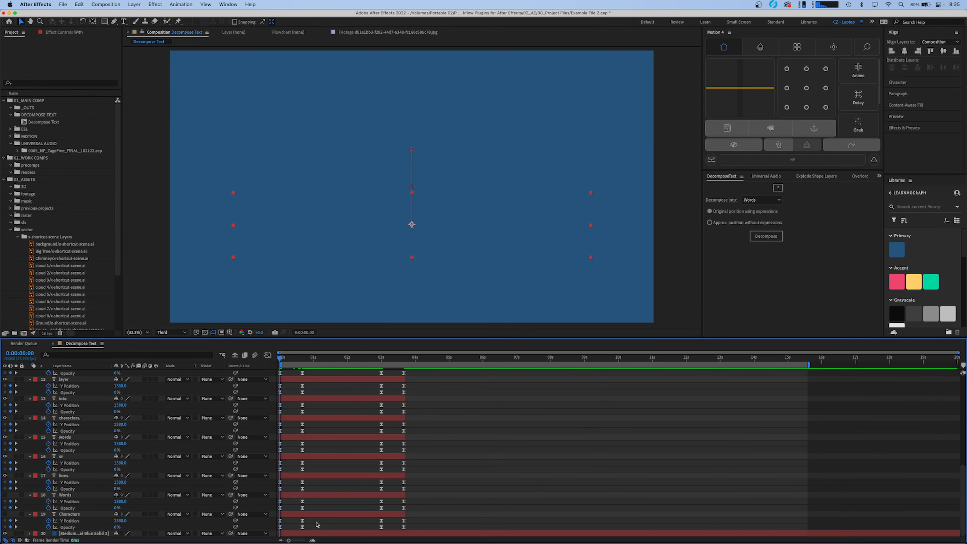
left_click(308, 496, "shift")
key("alt+bracketright")
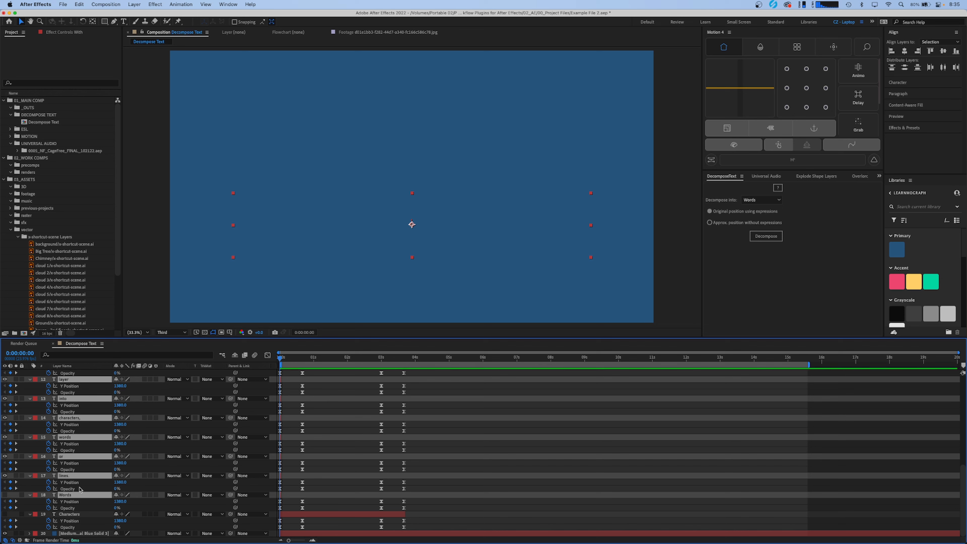
- Stagger the trimmed word layers with Sequence Layers, leaving Overlap off
right_click(81, 499)
mouse_move(115, 432)
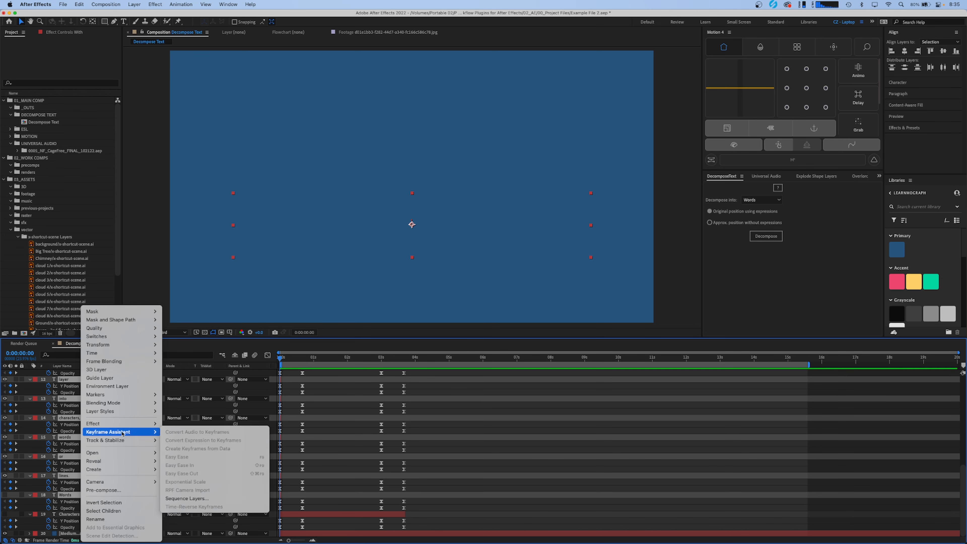
left_click(194, 498)
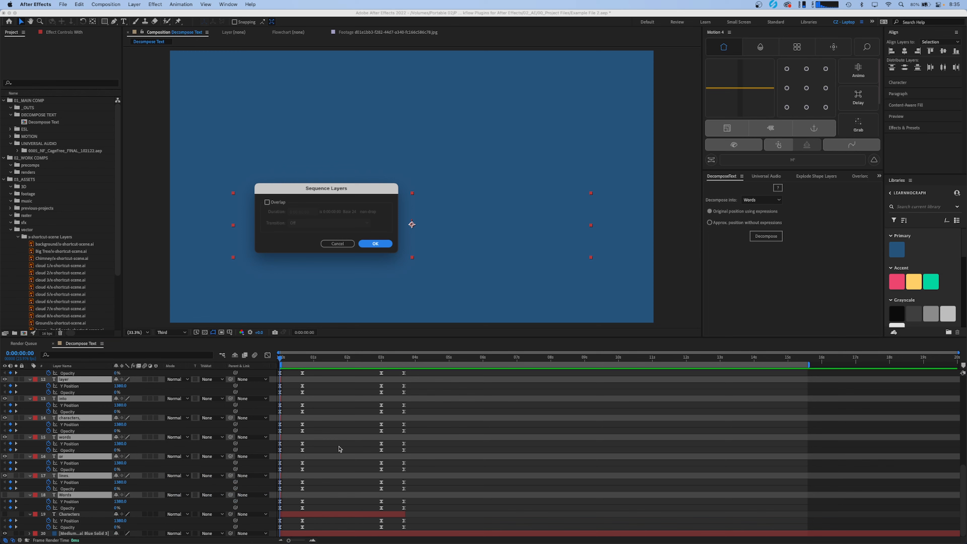
key("Return")
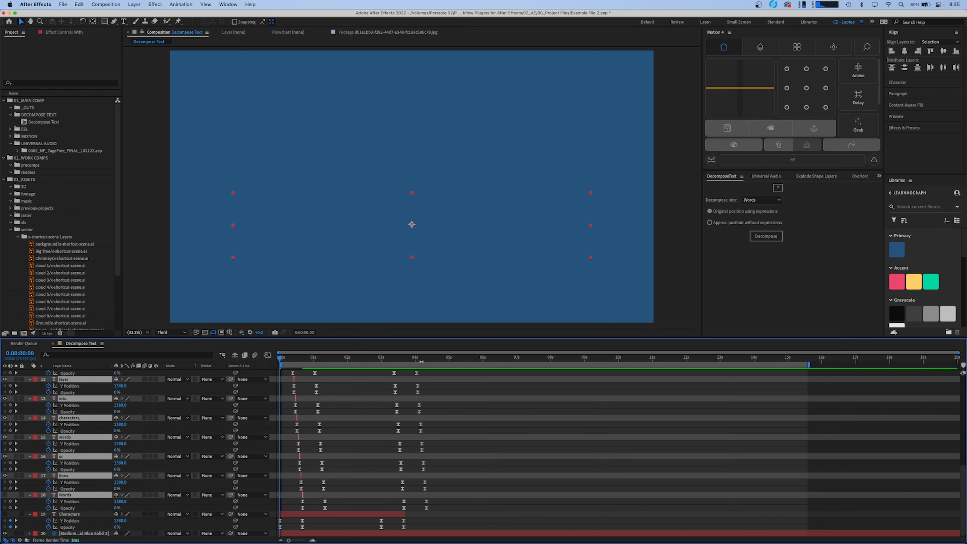
- Extend the word layers' out points past their last keyframes and preview the staggered animation from the start
left_click(439, 361)
key("alt+]")
scroll(448, 405, "up", 10)
left_click_drag(423, 362, 267, 375)
left_click(584, 443)
key("space")
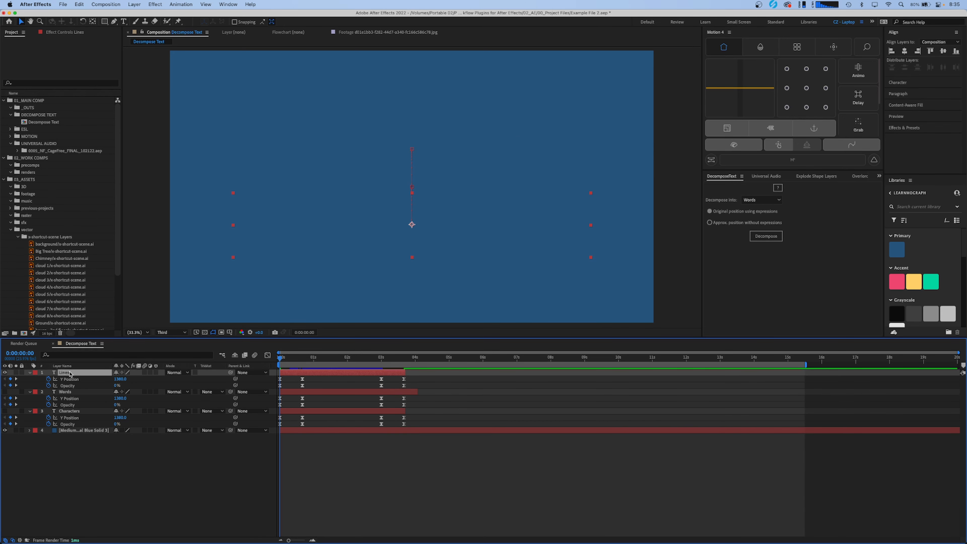
- Decompose the Lines layer into lines and scrub through the resulting line layers' animation
left_click(761, 200)
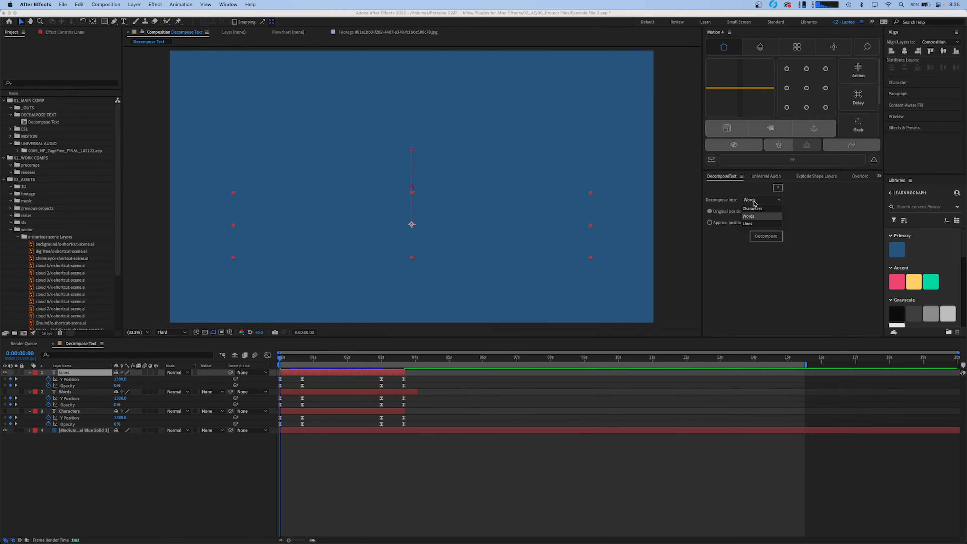
left_click(752, 224)
left_click(764, 236)
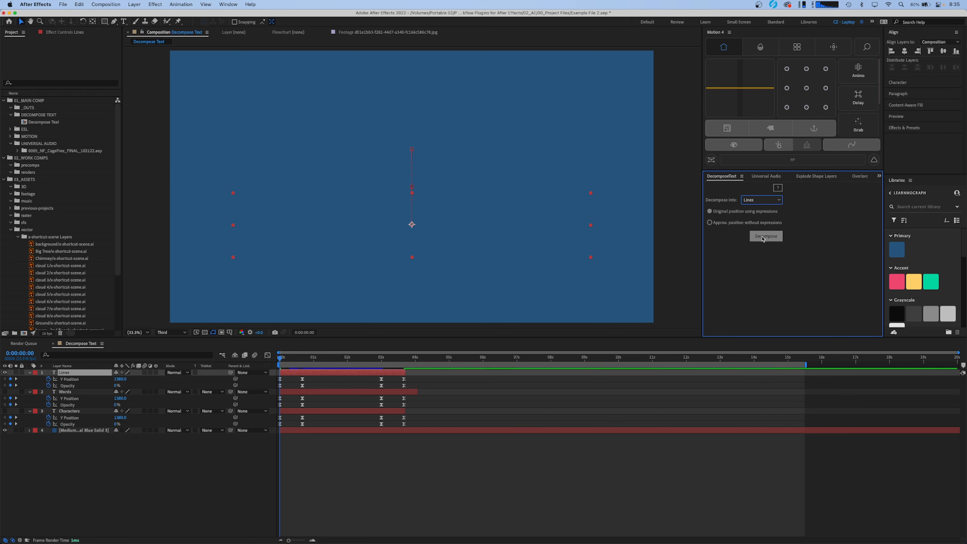
left_click(361, 405)
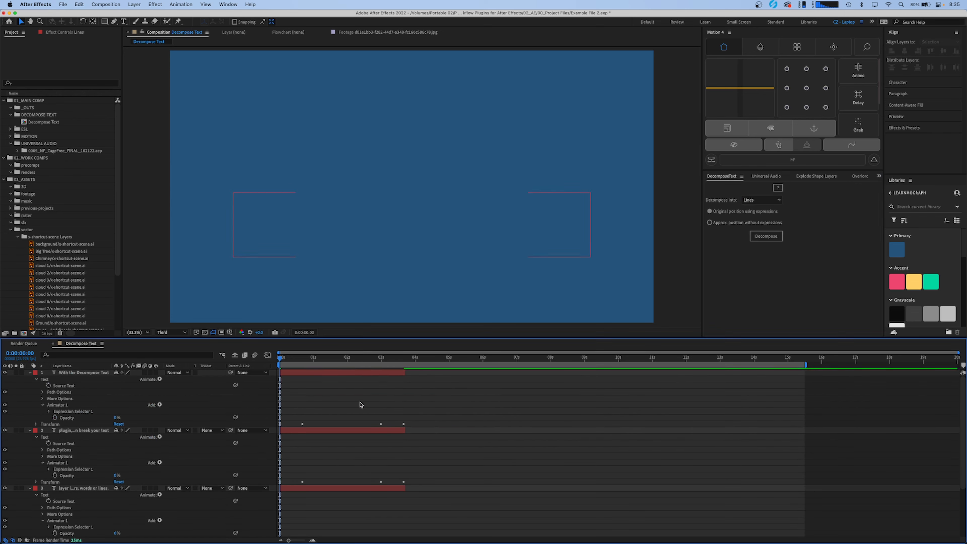
left_click_drag(342, 393, 340, 414)
left_click_drag(281, 358, 388, 368)
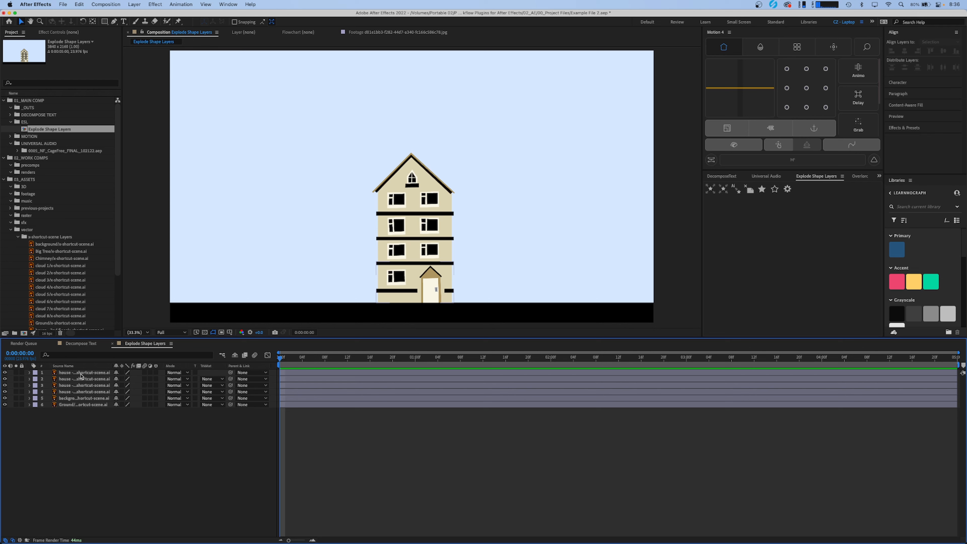
- Hide the upper-floor house layers from the composition and the layer list, keeping the house base, background and ground
left_click(81, 374)
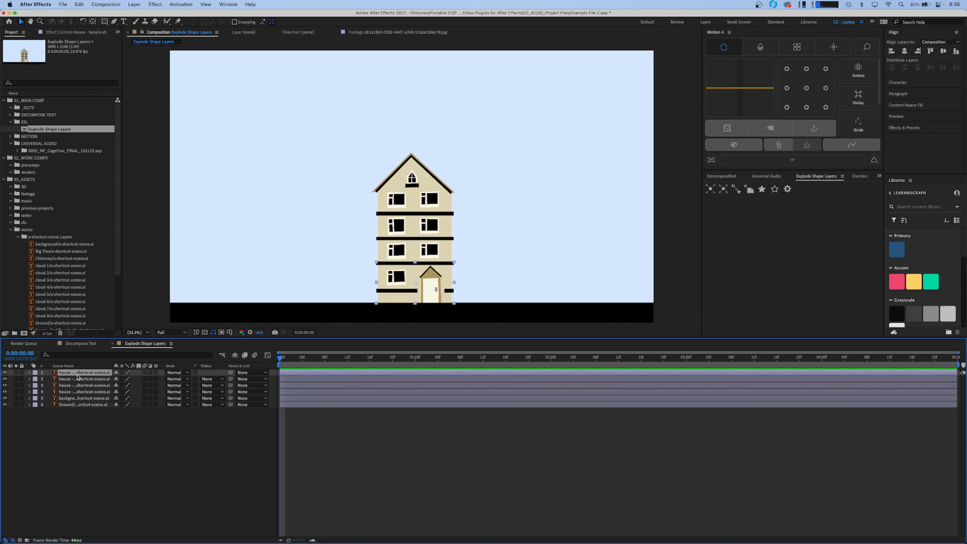
left_click(235, 356)
left_click(235, 355)
left_click(157, 400)
- Convert the house base vector layer to a shape layer with Explode Shape Layers and select the new layer
left_click(79, 375)
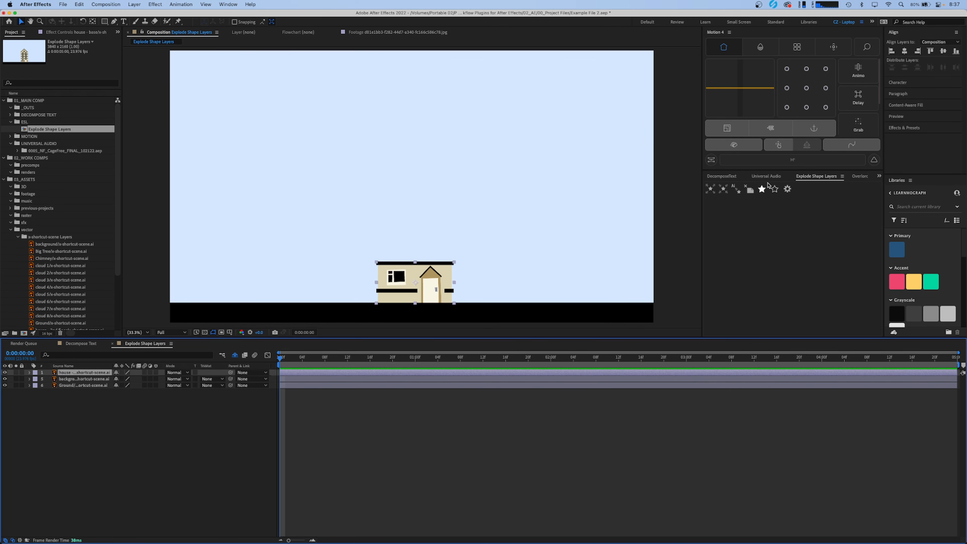
left_click(737, 190)
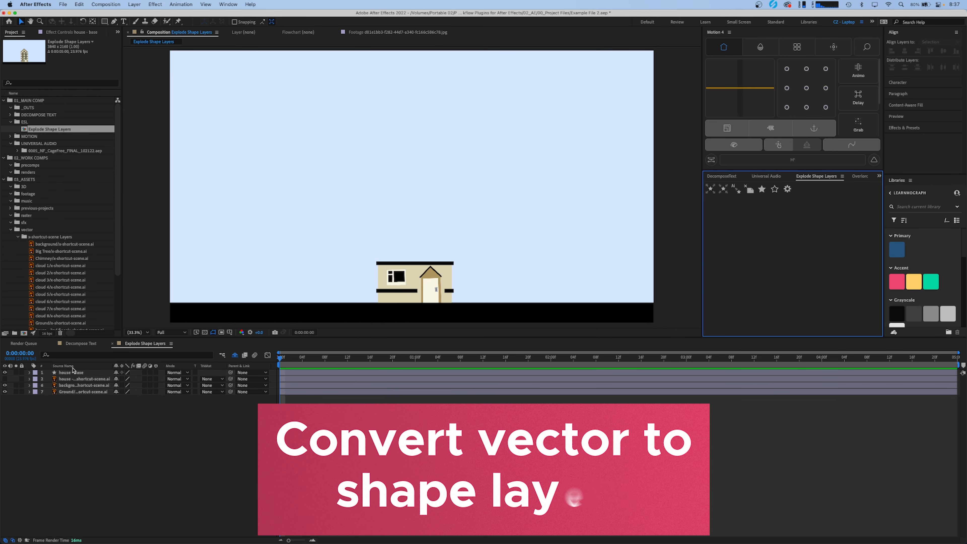
left_click(73, 372)
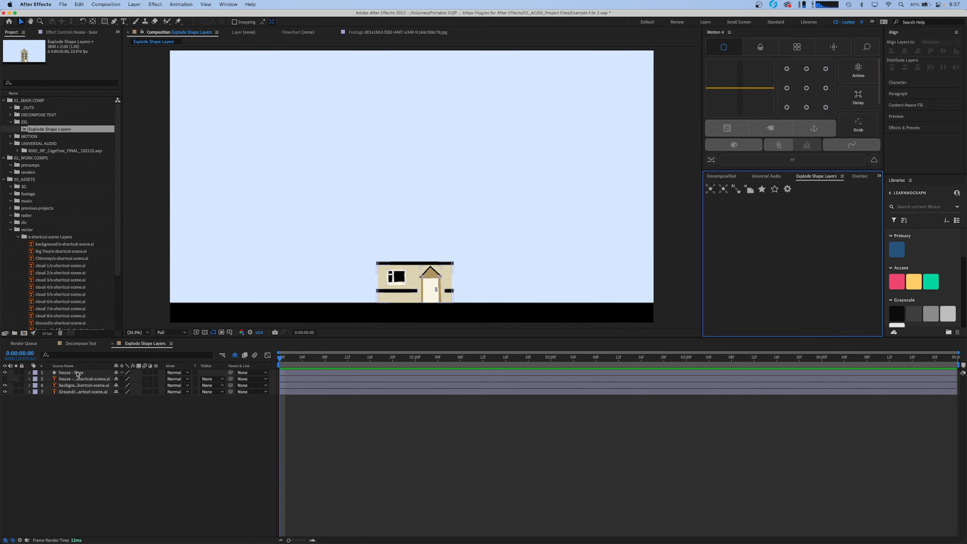
- Explode the house base shape layer into one layer per group and select Group 1 through Group 14
left_click(76, 374)
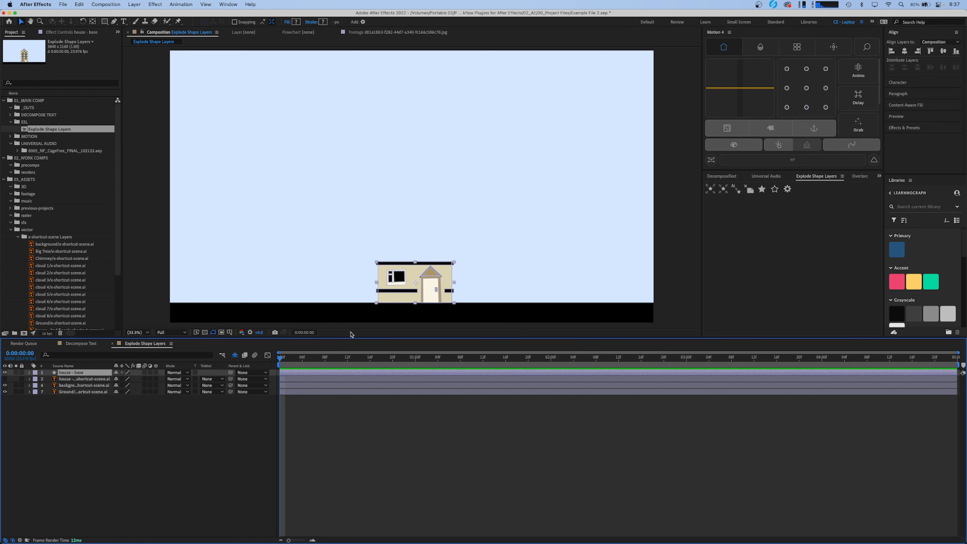
left_click(712, 191)
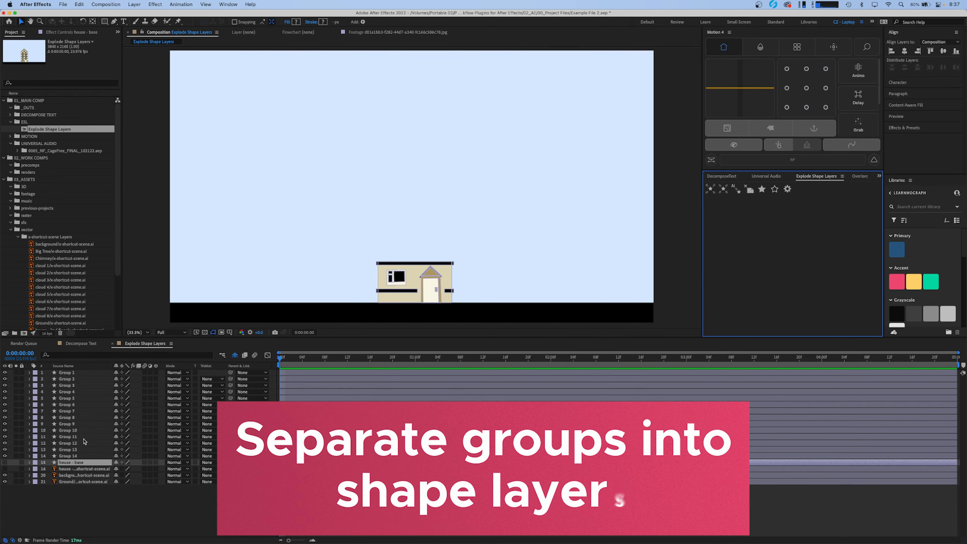
left_click(74, 458)
left_click(72, 375, "shift")
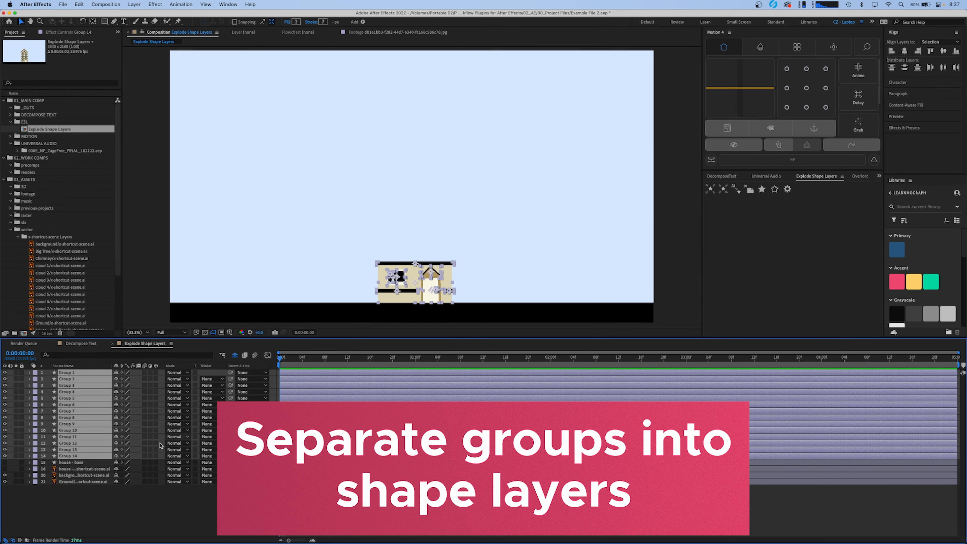
- Move the door, door frame, roof trim and wall shapes of the exploded house apart in the composition
left_click(99, 507)
left_click(78, 405)
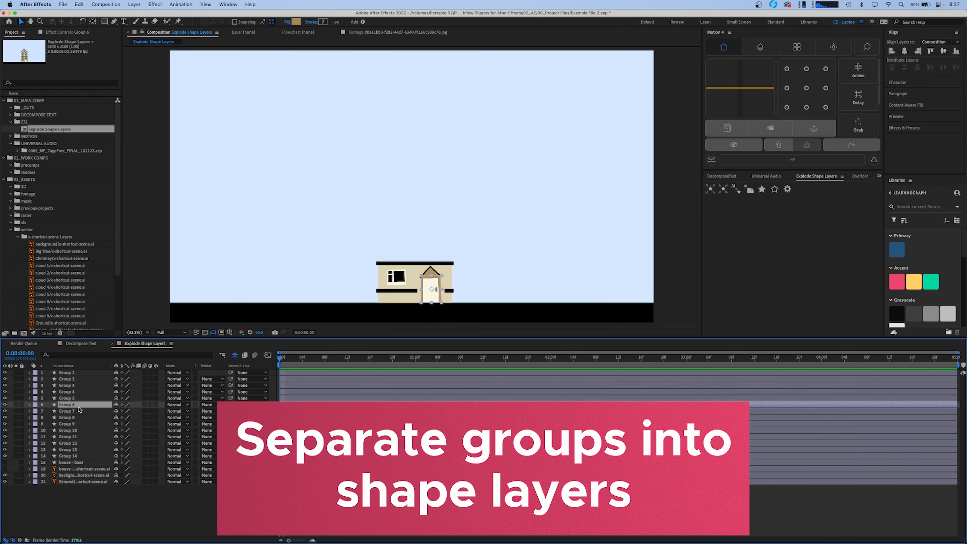
left_click_drag(432, 284, 458, 280)
left_click(431, 289)
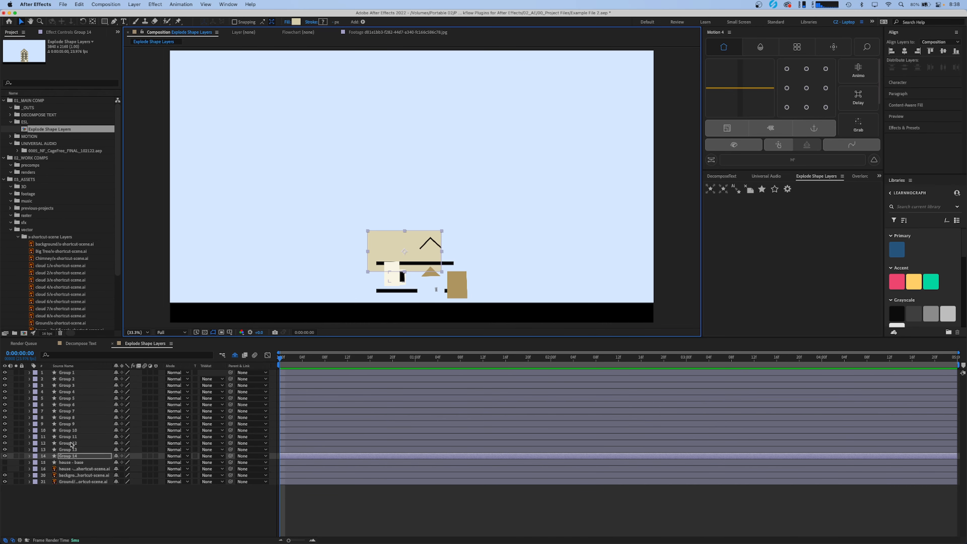
- Merge the Group 1 through Group 14 shape layers into a single shape layer and select it
left_click(68, 372, "shift")
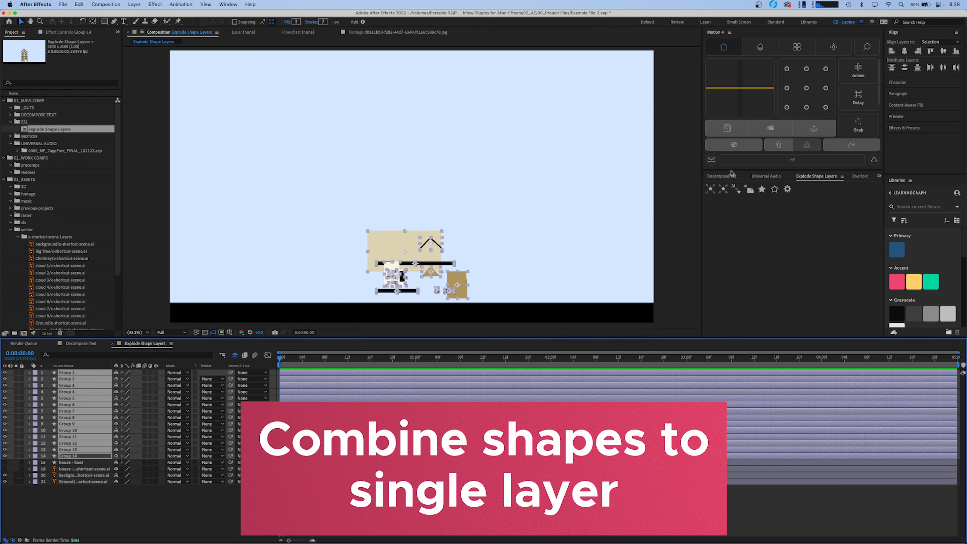
left_click(725, 193)
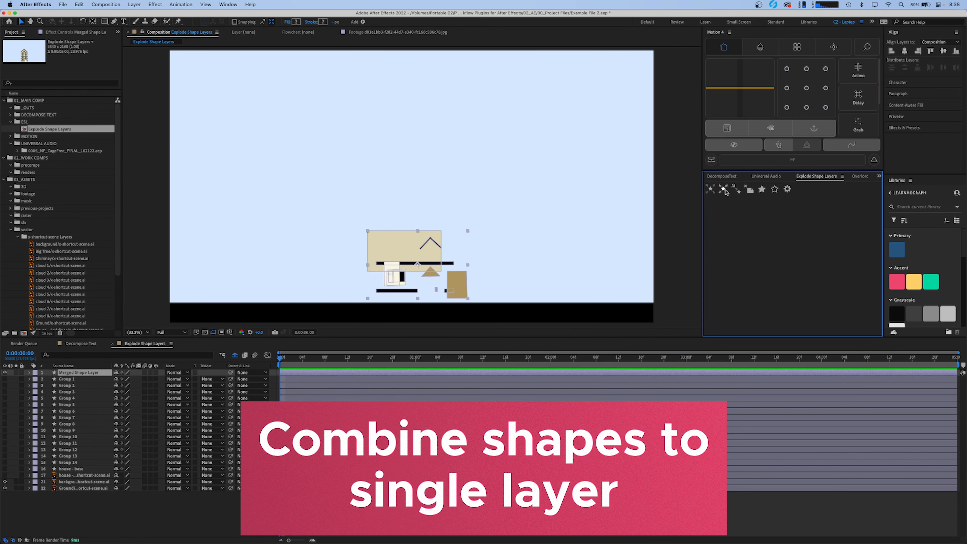
left_click(77, 373)
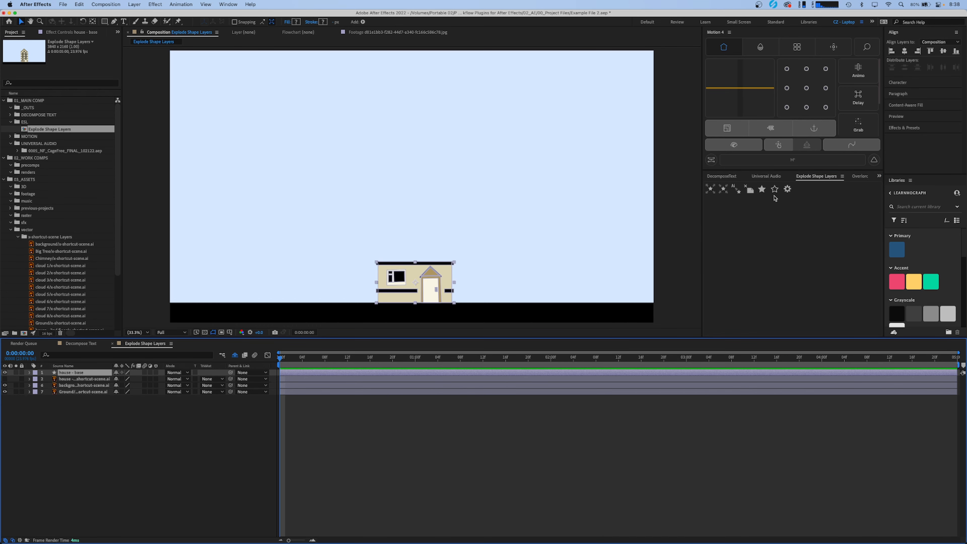
- Select all fills of the house base shape layer with Explode Shape Layers and set their colour to blue 236BFF
left_click(762, 189)
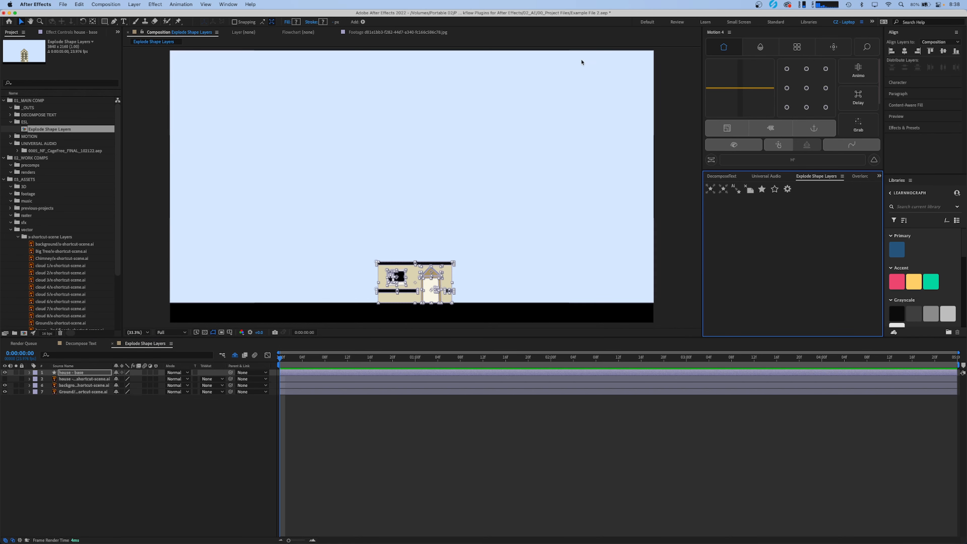
left_click(296, 22)
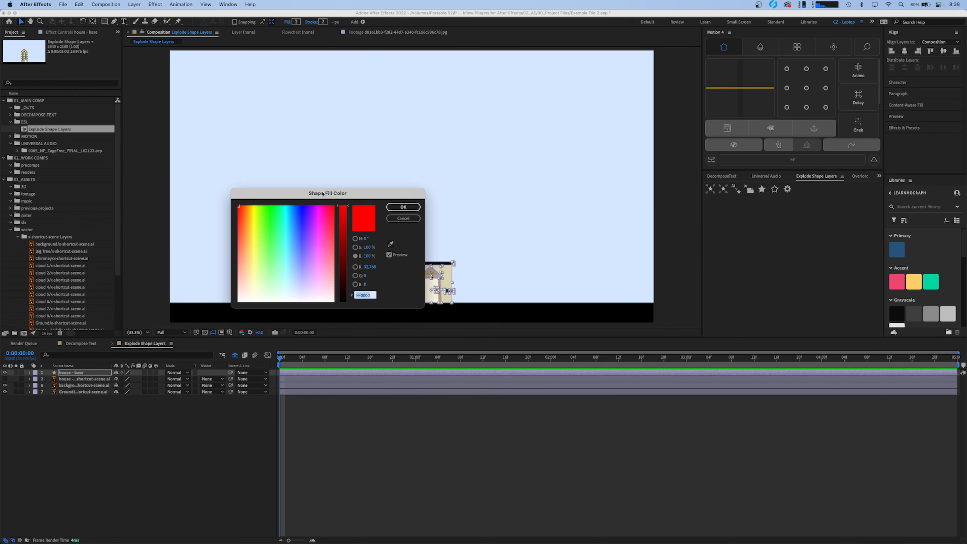
left_click_drag(322, 193, 226, 123)
left_click(201, 148)
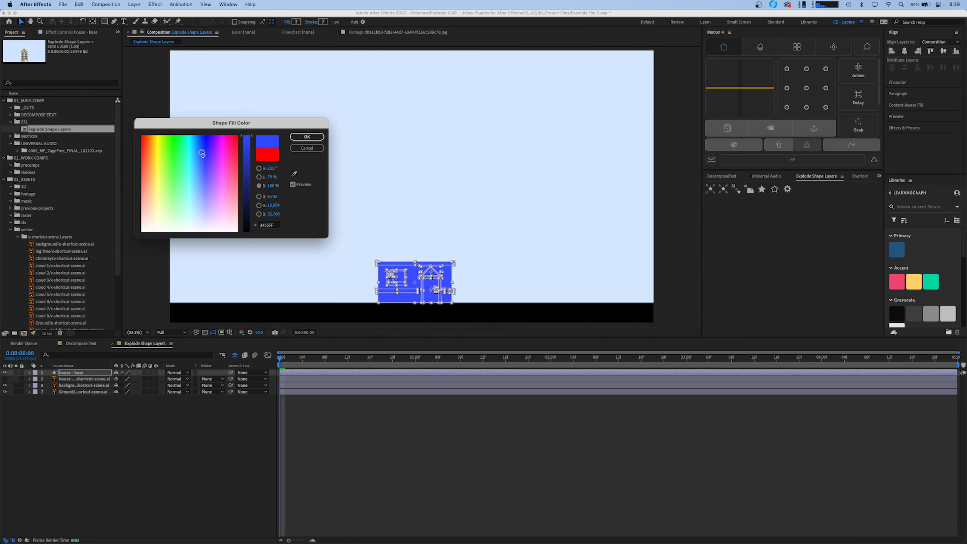
left_click(307, 137)
left_click(378, 452)
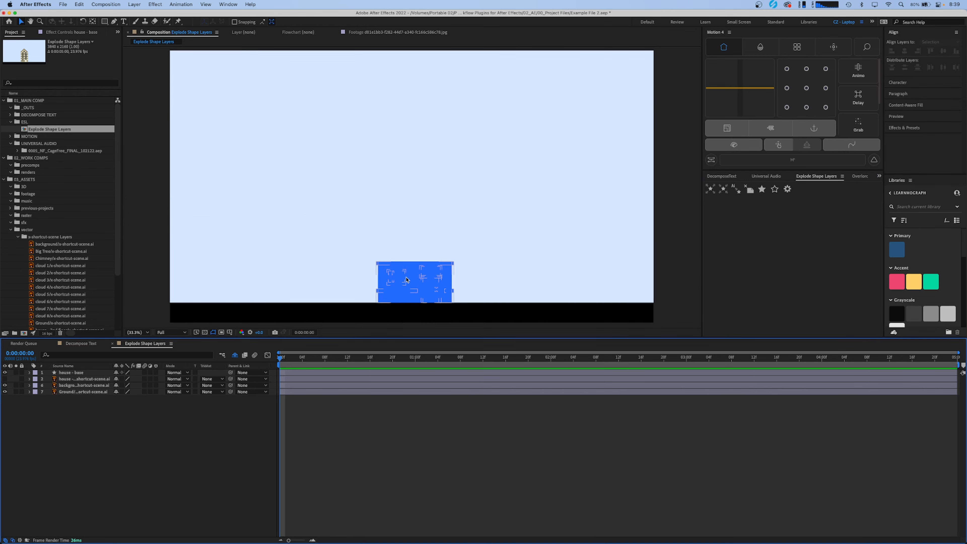
- Examine the house base layer's contents down to Group 1's fill, and collapse them again
left_click(30, 373)
left_click(36, 379)
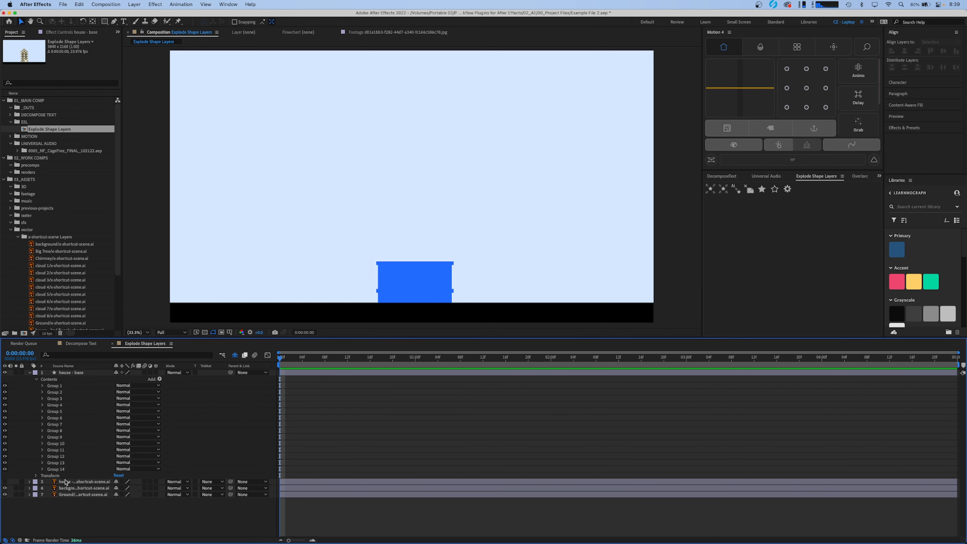
left_click(41, 386)
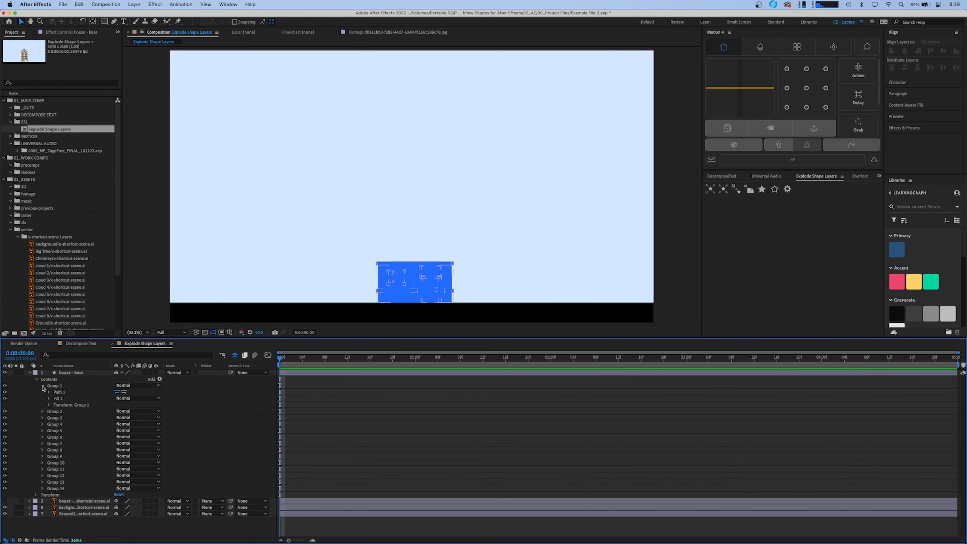
left_click(49, 399)
left_click(49, 399)
left_click(43, 385)
left_click(36, 379)
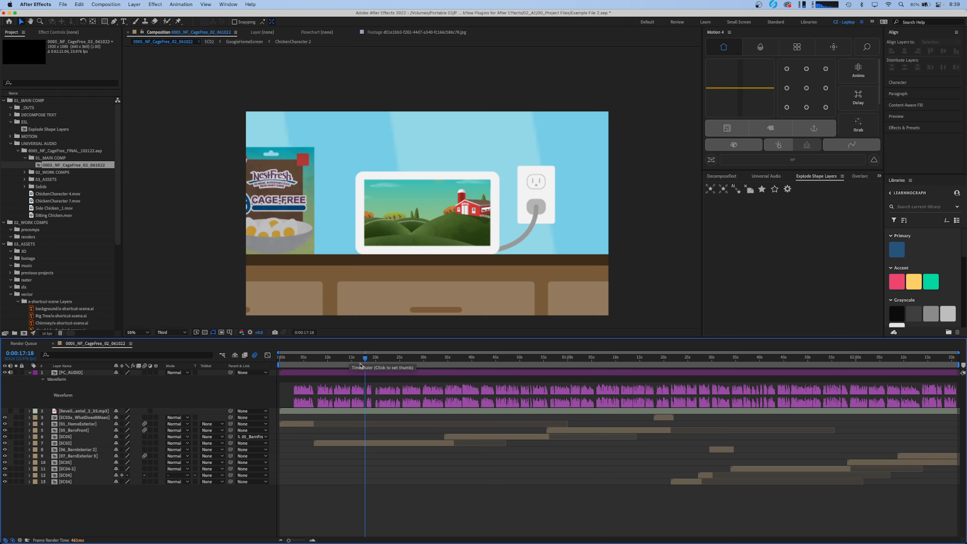
- Scrub the CageFree main composition, inspect the slide audio clips inside PC_AUDIO, and return to the main composition
mouse_move(361, 361)
left_mouse_down()
mouse_move(339, 360)
mouse_move(368, 366)
left_mouse_up()
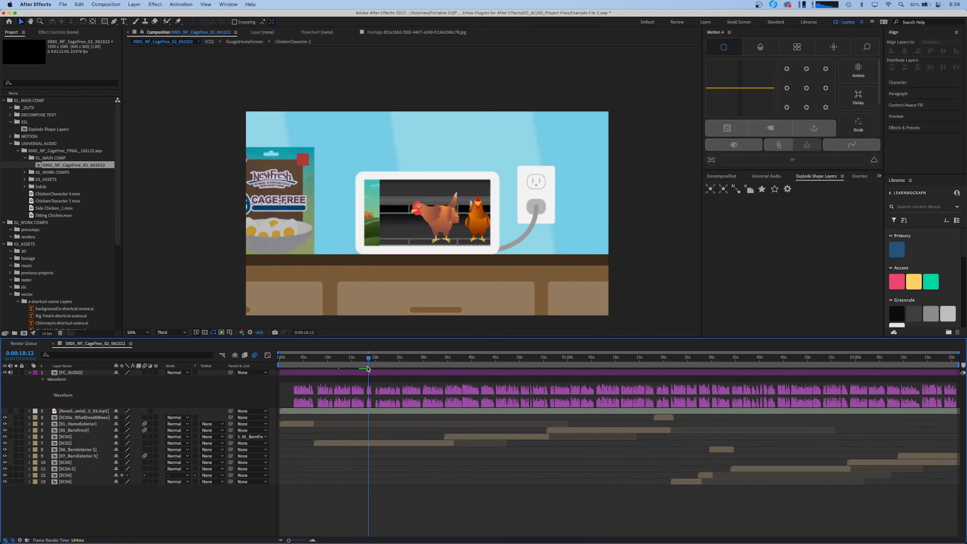
left_click(368, 373)
double_click(356, 374)
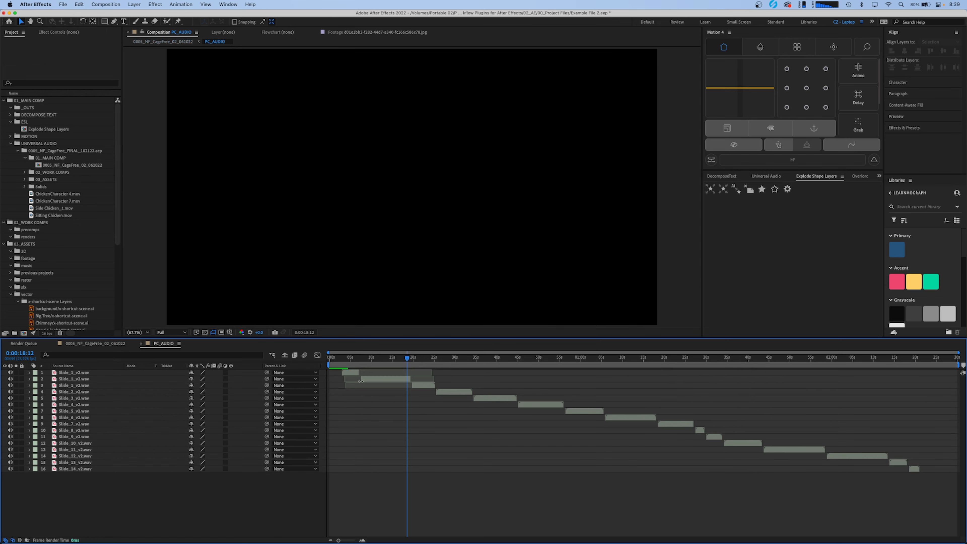
key("Tab")
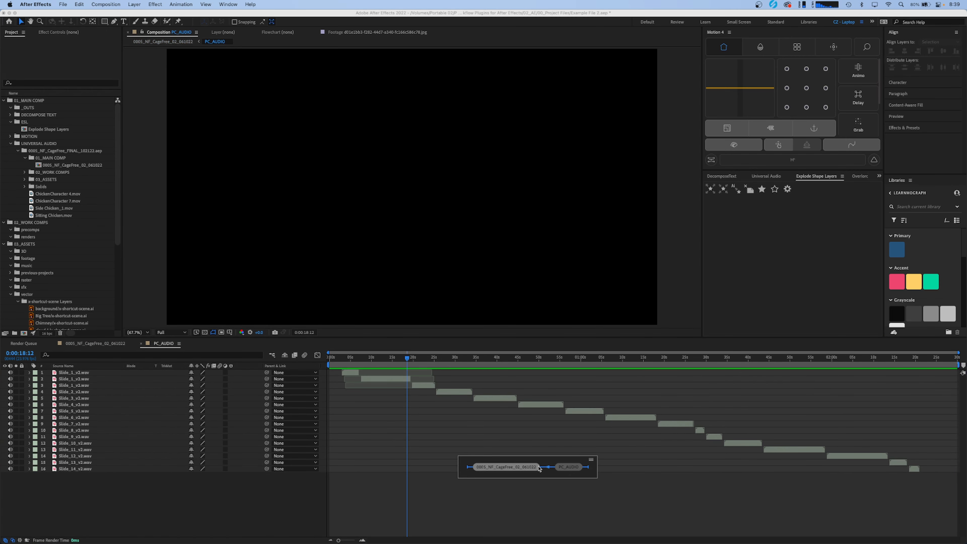
left_click(508, 468)
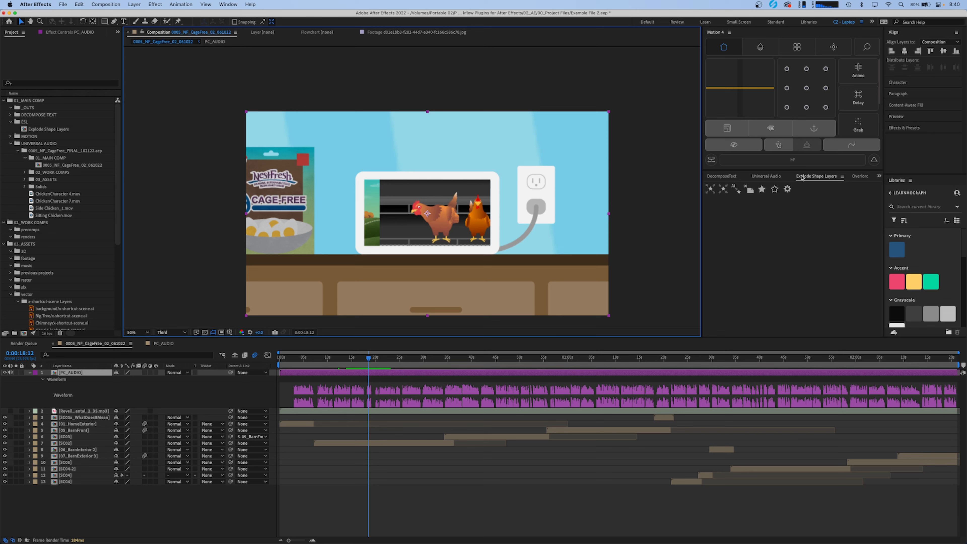
- Make the PC_AUDIO layer universal across the compositions with the Universal Audio plugin
left_click(770, 177)
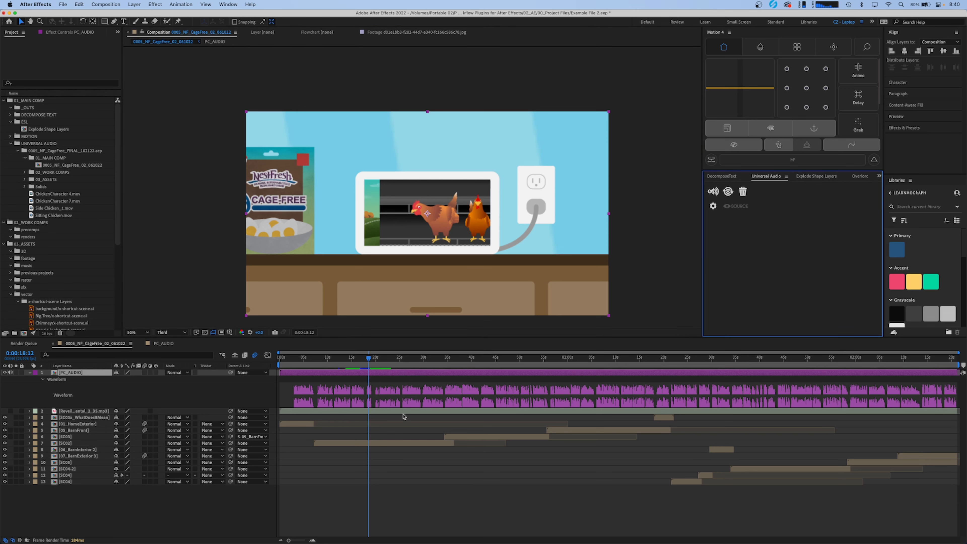
left_click(346, 429)
left_click(334, 374)
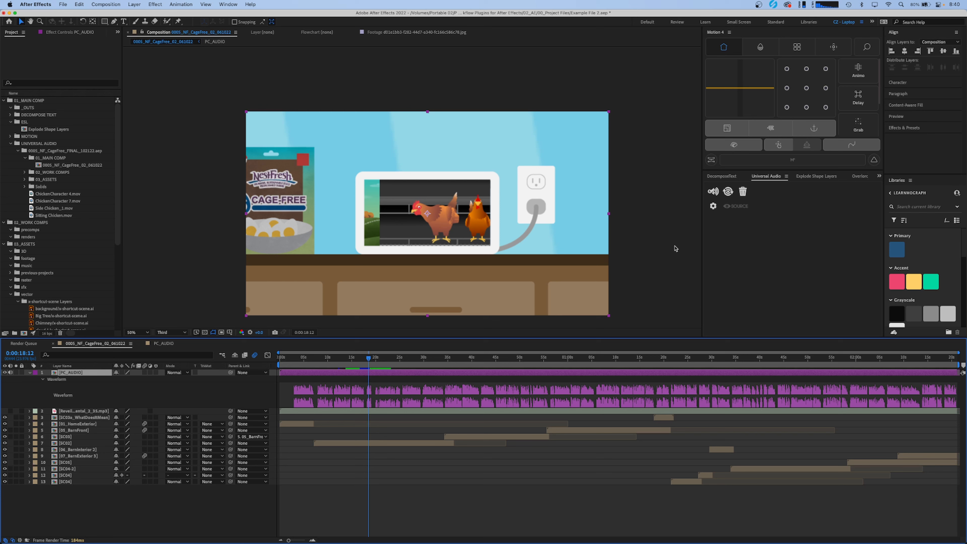
left_click(713, 192)
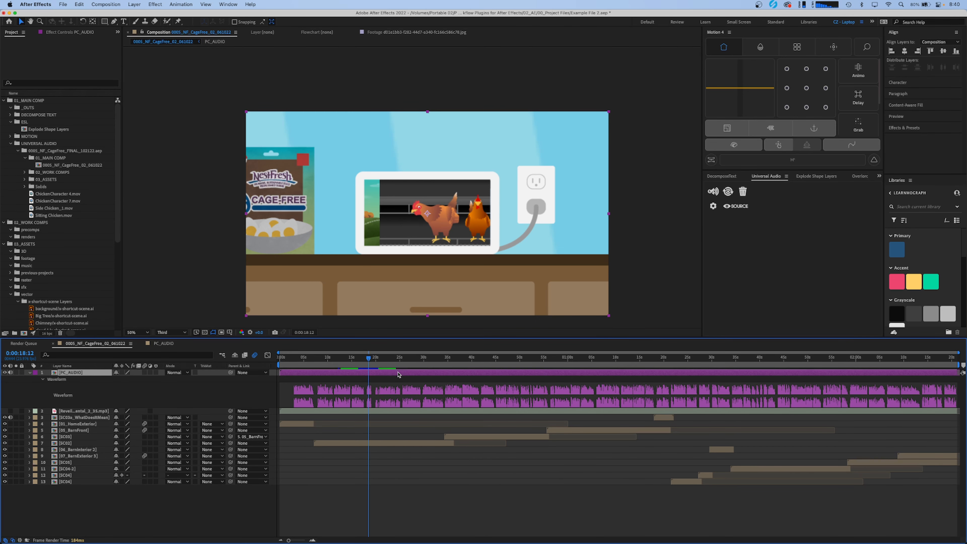
- Open the SC02 precomp, inspect and scrub its UniversalAudio layer, and return to the main composition
left_click(374, 444)
double_click(374, 443)
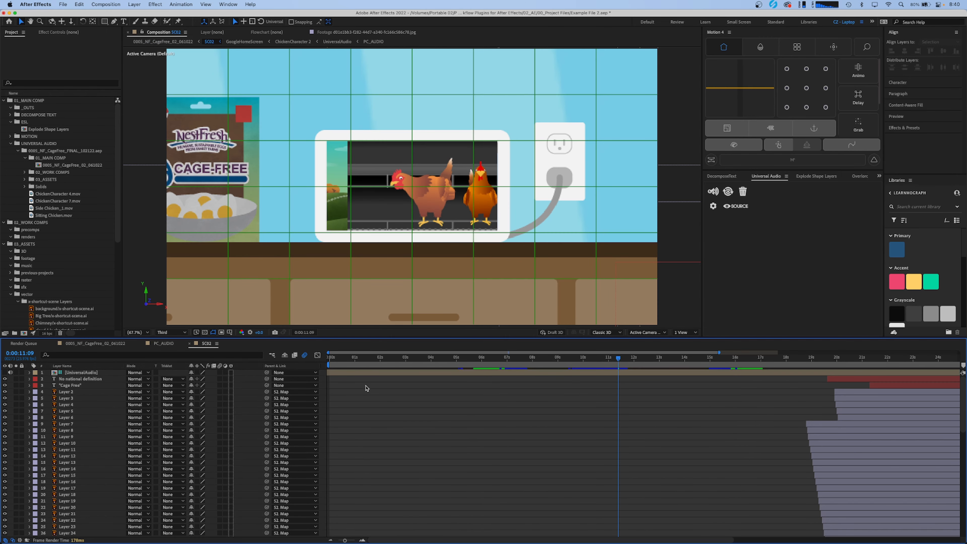
left_click(369, 374)
key("l")
key("l")
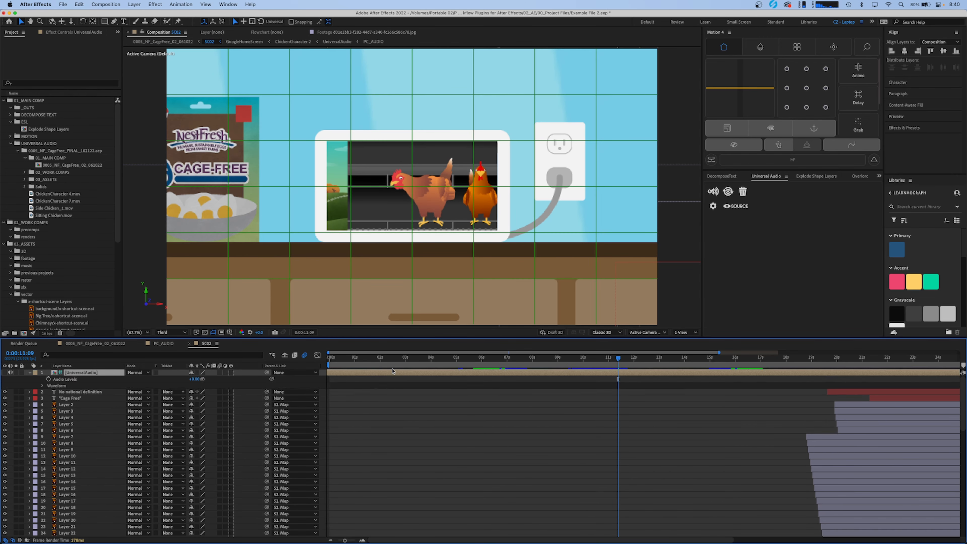
left_click_drag(419, 361, 597, 360)
key("shift")
left_click(576, 445)
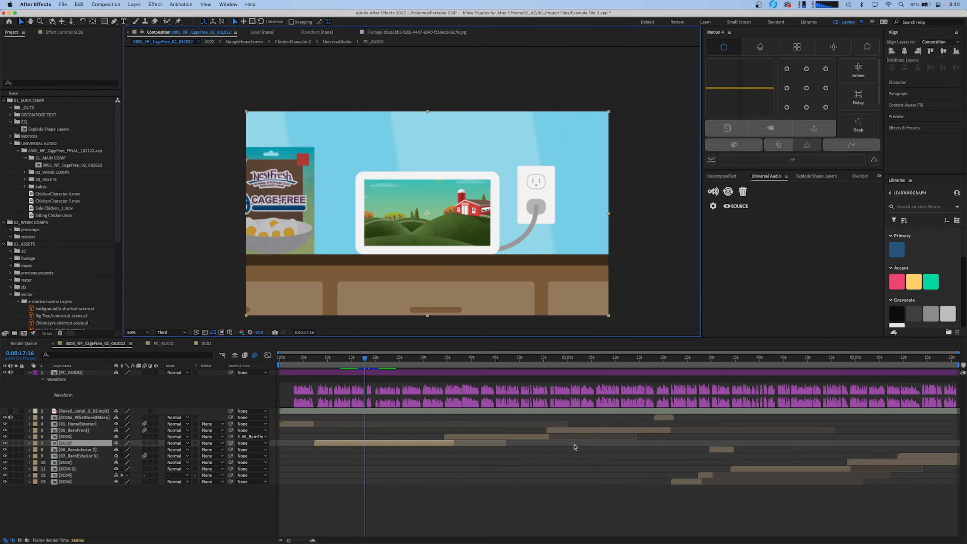
- Open the 05_BarnFront precomp, scrub along its UniversalAudio waveform, and leave it through the composition flowchart
double_click(584, 431)
left_click_drag(552, 360, 590, 360)
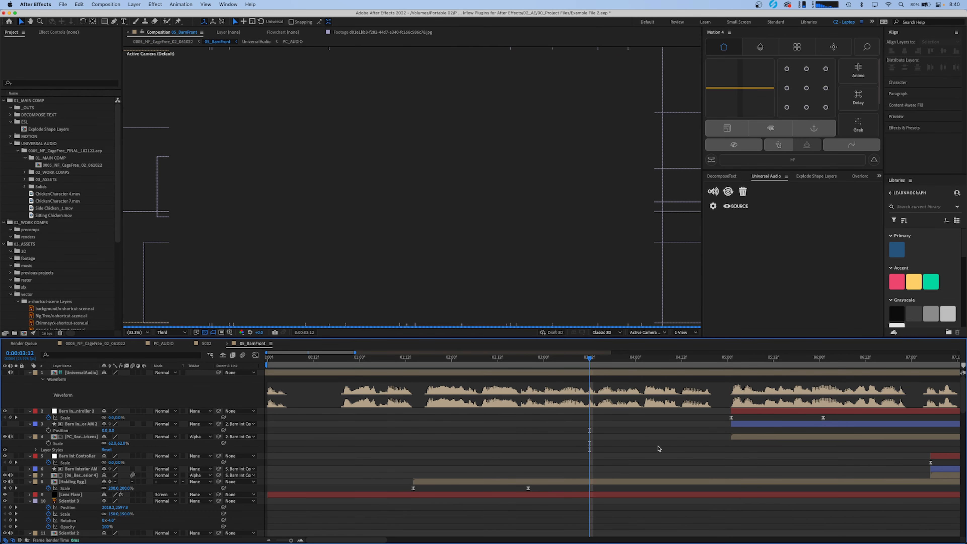
key("shift")
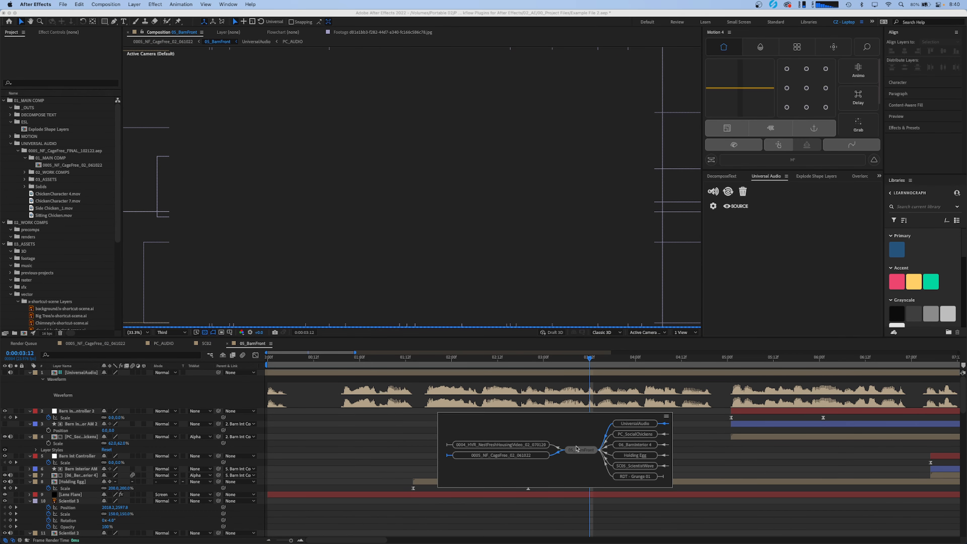
left_click(518, 448)
- Split the PC_AUDIO layer at 0:00:25:06 in the main composition and shift the second part about 5 seconds later
left_click_drag(405, 360, 401, 361)
left_click(408, 370)
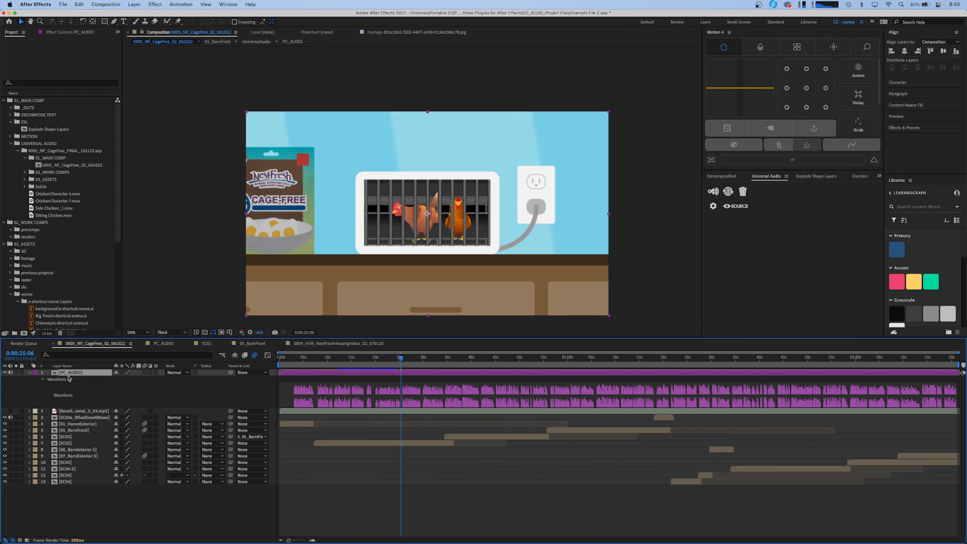
key("super+shift+d")
left_click_drag(422, 375, 448, 377)
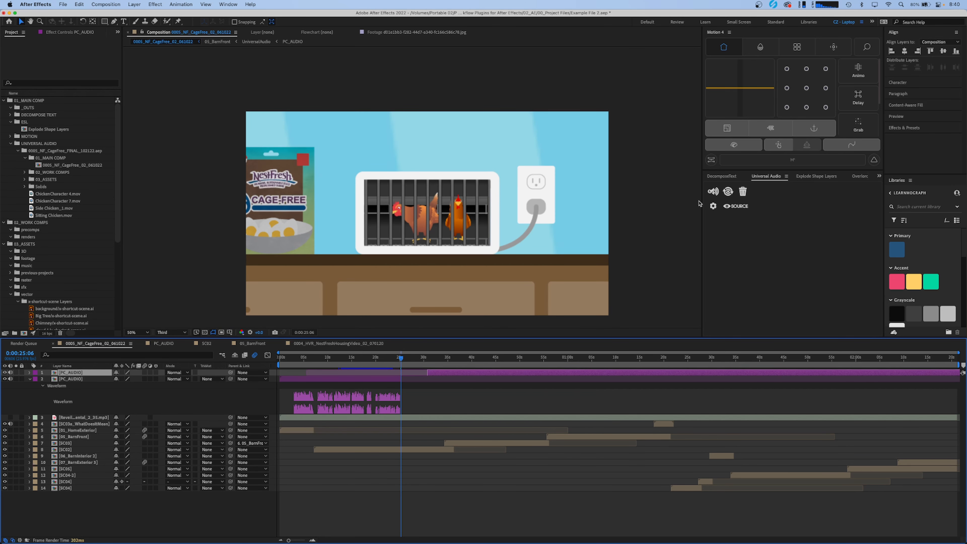
- Update the universal audio from the edited PC_AUDIO layers and reveal the UniversalAudio layer's waveform in SC02
left_click(728, 191)
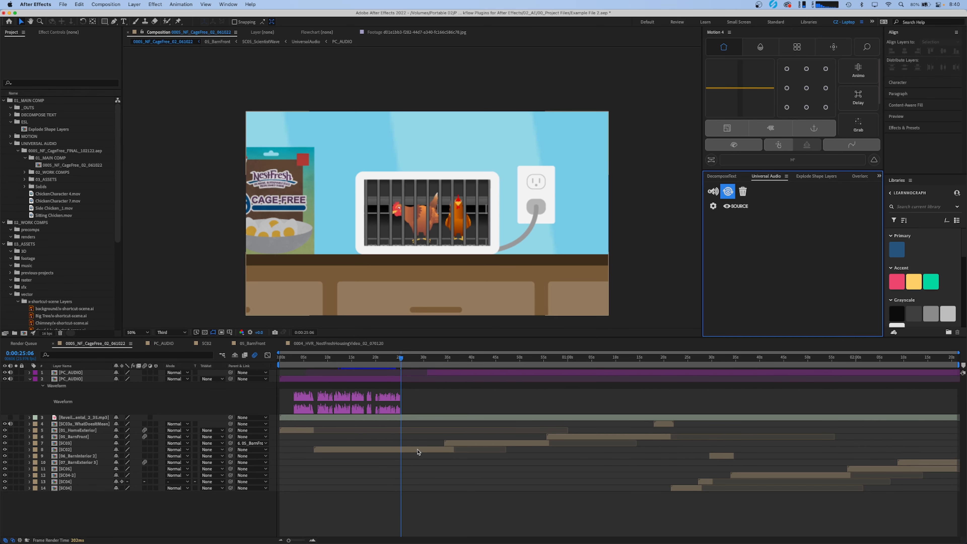
double_click(418, 452)
left_click(546, 374)
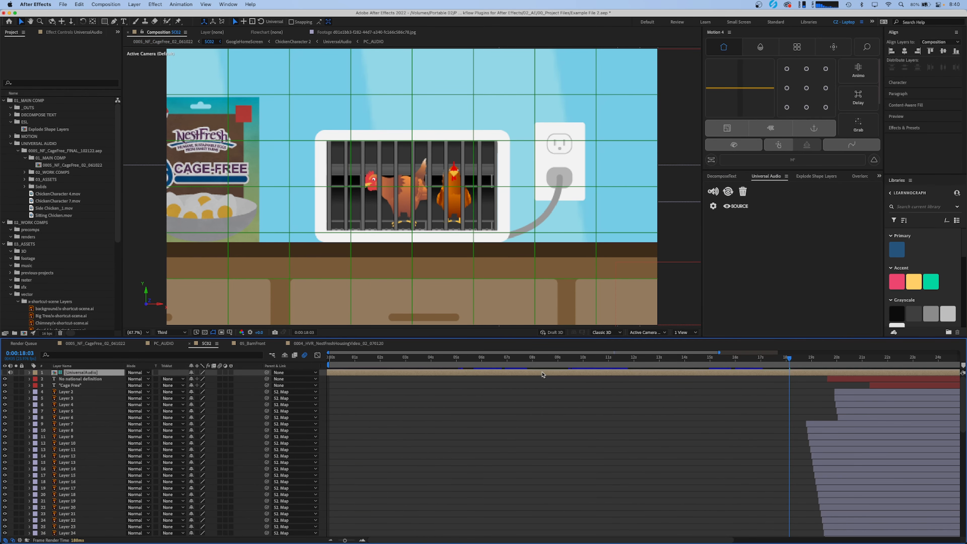
key("l")
key("l")
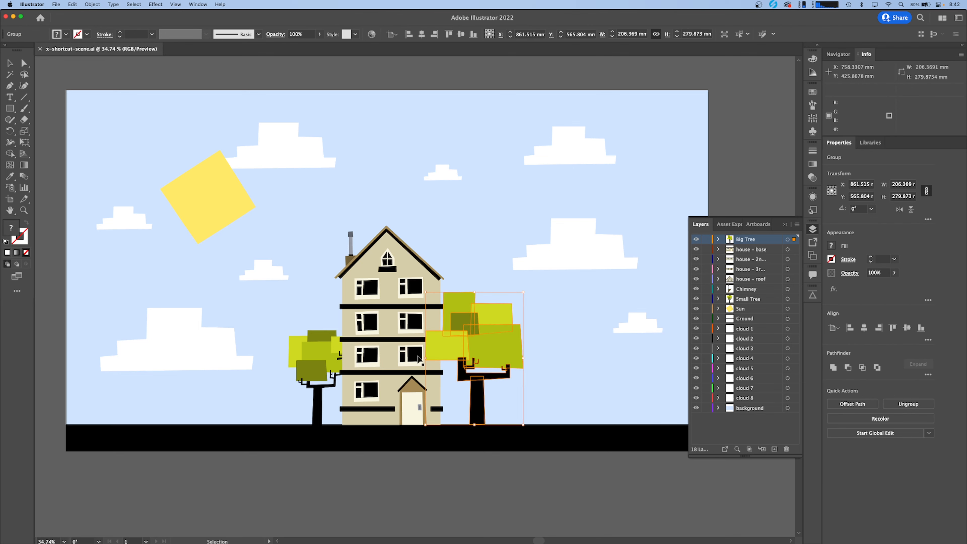
- Switch to Illustrator, try moving the small tree away from the house, undo the move and deselect it
left_click_drag(320, 364, 279, 359)
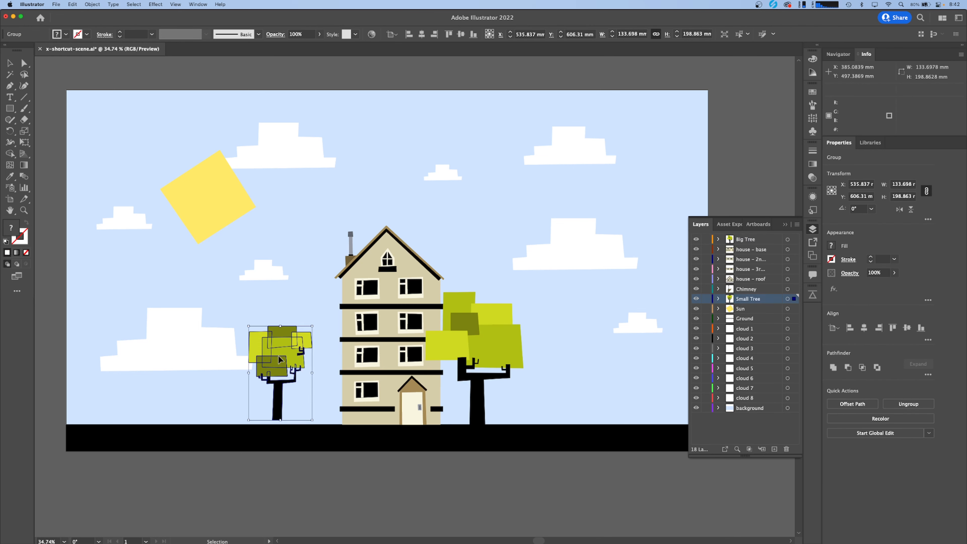
left_click(520, 84)
key("super+z")
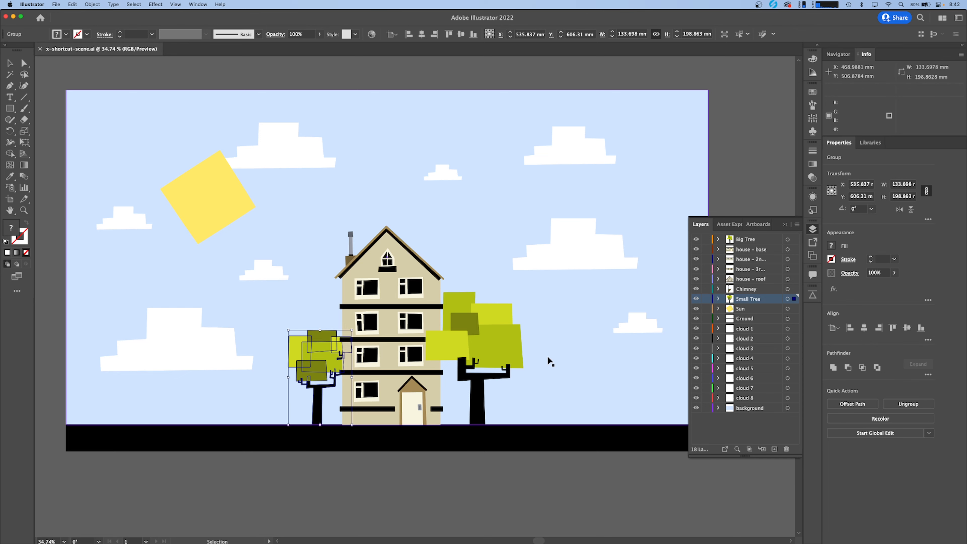
left_click(480, 473)
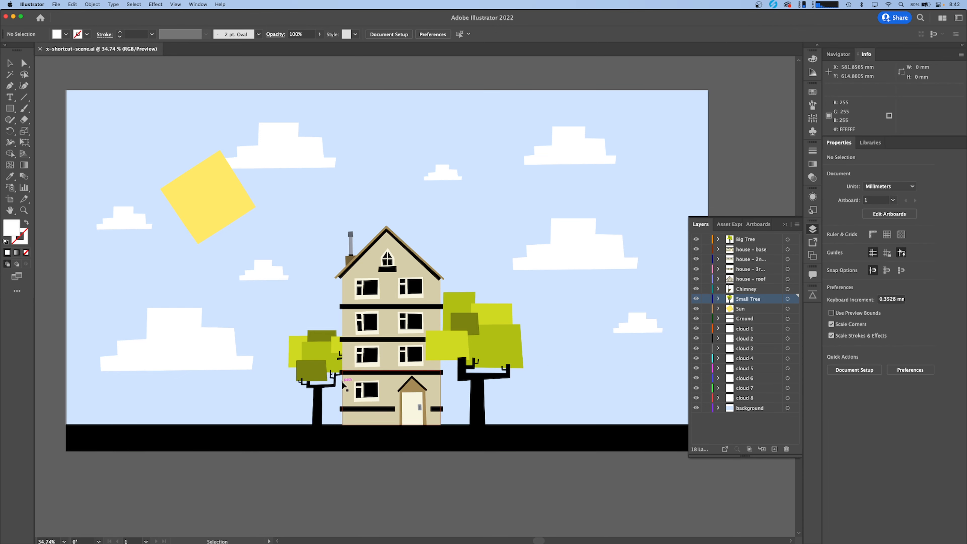
- Select the small tree and the big tree in turn to check their artwork, and clear the selection
left_click(320, 362)
left_click(502, 347, "shift")
left_click(609, 315)
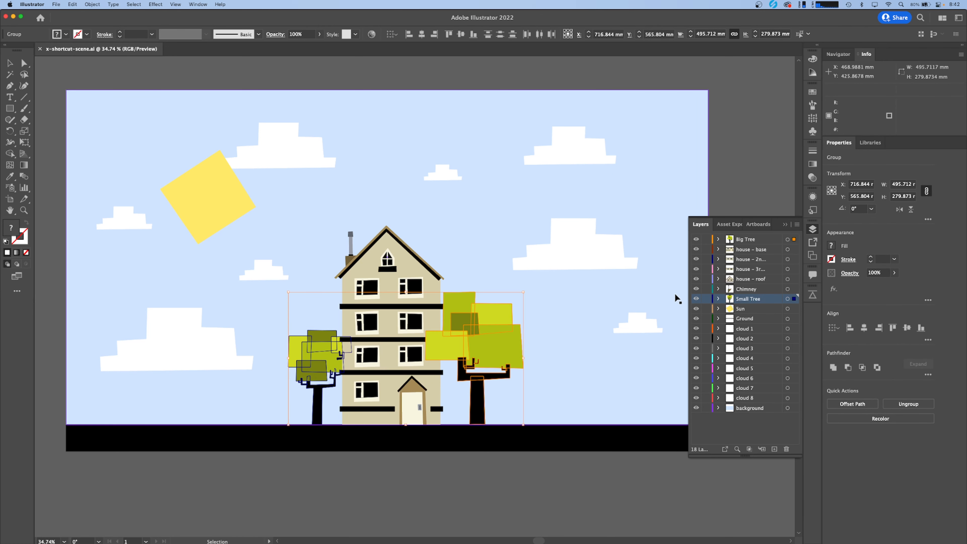
- Open Overlord in Illustrator, select both the small tree and the big tree, and send them to After Effects
left_click(813, 296)
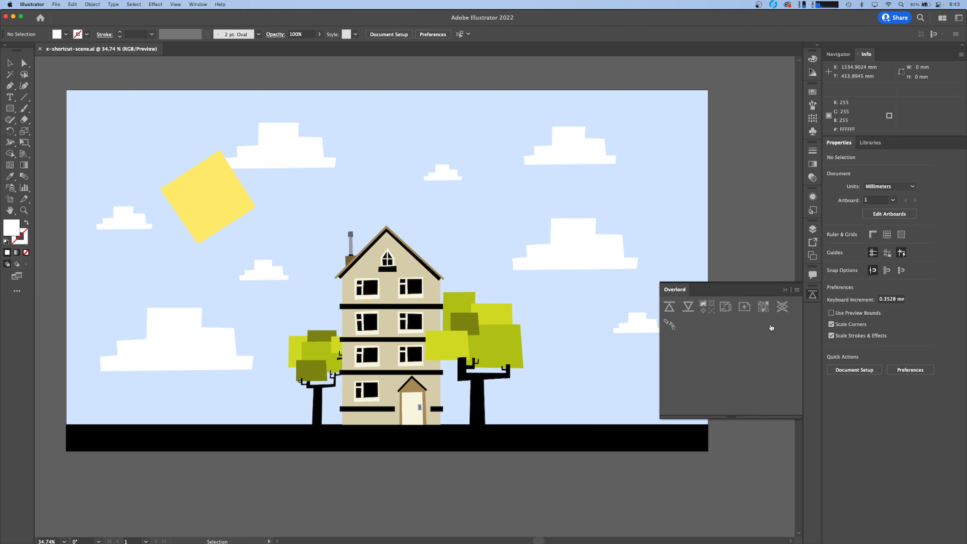
left_click(298, 368)
left_click(492, 345, "shift")
left_click(813, 297)
left_click(812, 296)
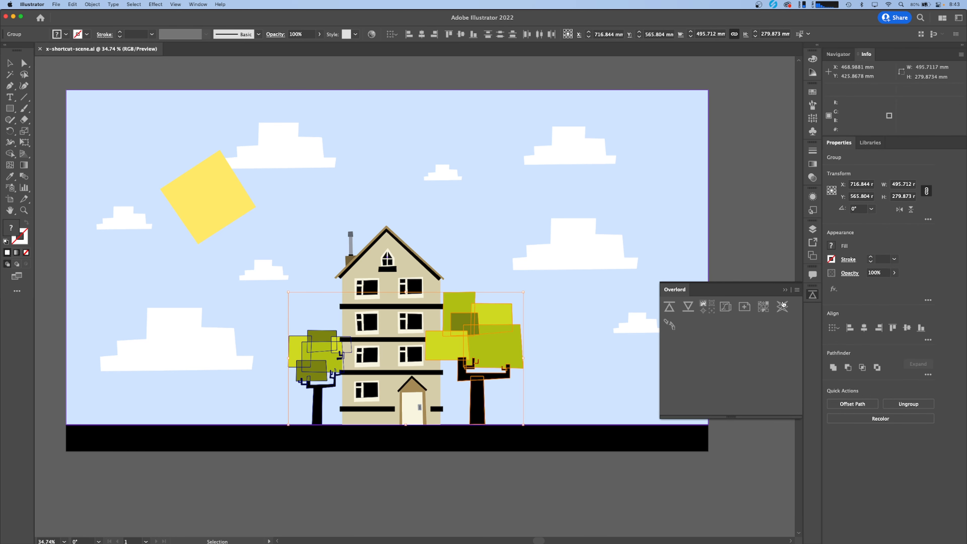
left_click(669, 307)
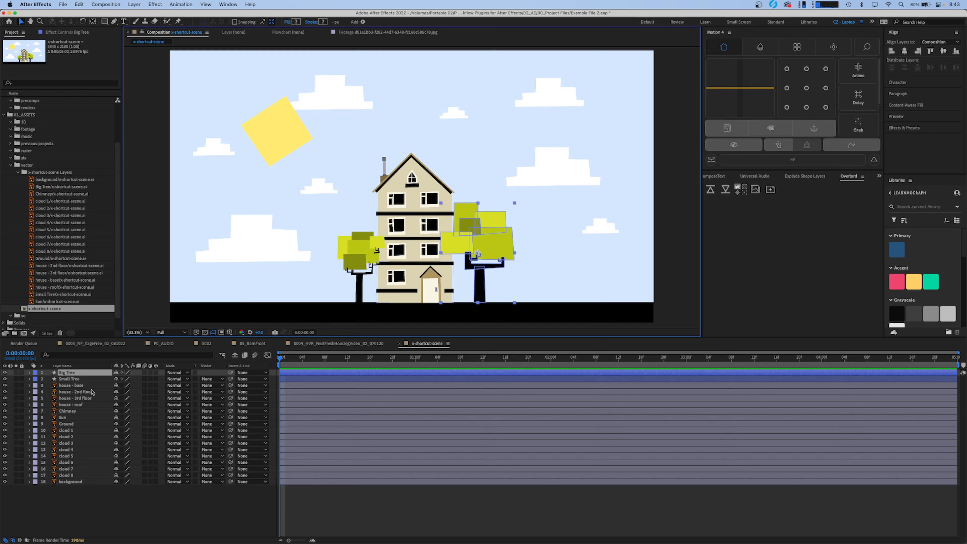
- With no layer selected, draw a blue rectangle about a quarter of the frame wide and high, and place it on the ground beside the small tree
left_click(107, 518)
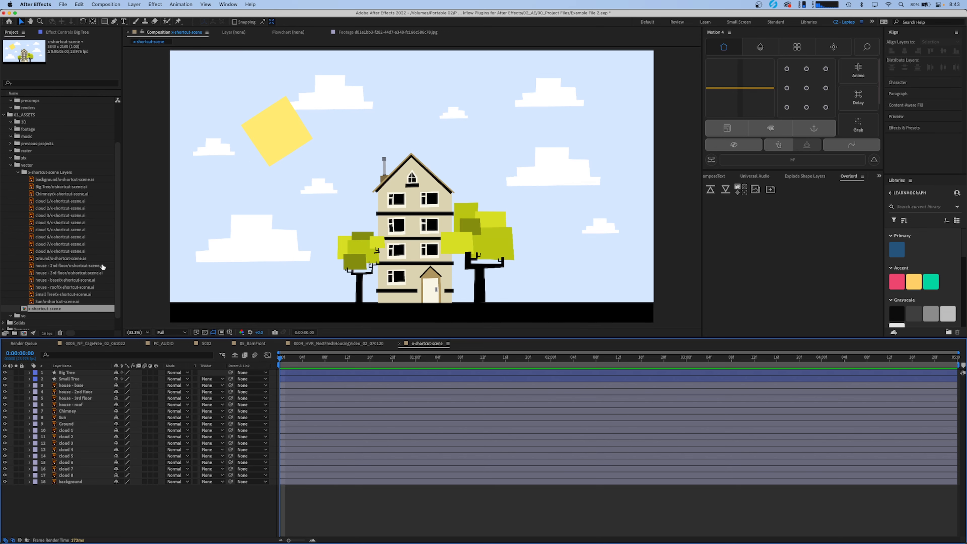
left_click(104, 22)
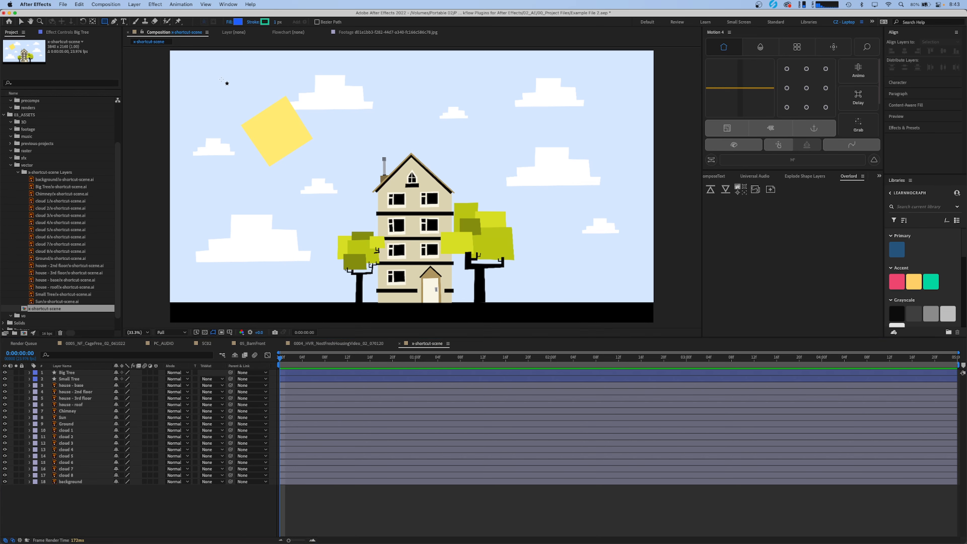
left_click_drag(221, 78, 339, 141)
key("v")
left_click_drag(283, 113, 255, 270)
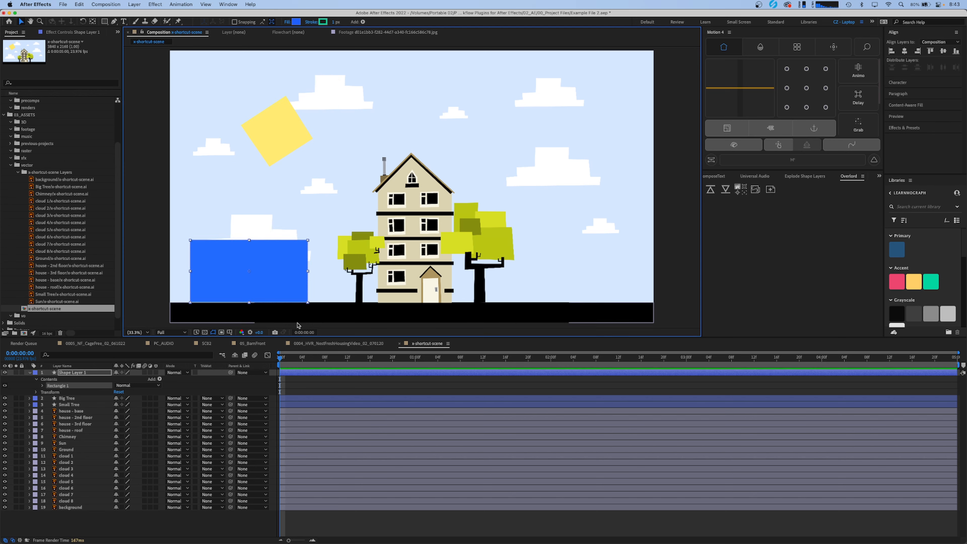
- Send the blue rectangle's shape layer to Illustrator with Overlord and clear its selection there to check the result
left_click(308, 389)
left_click(305, 377)
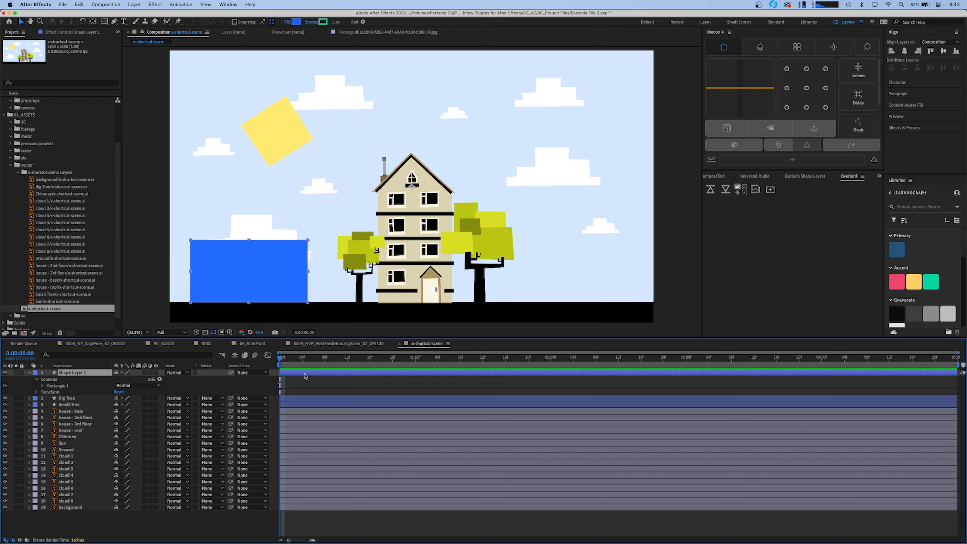
left_click(713, 191)
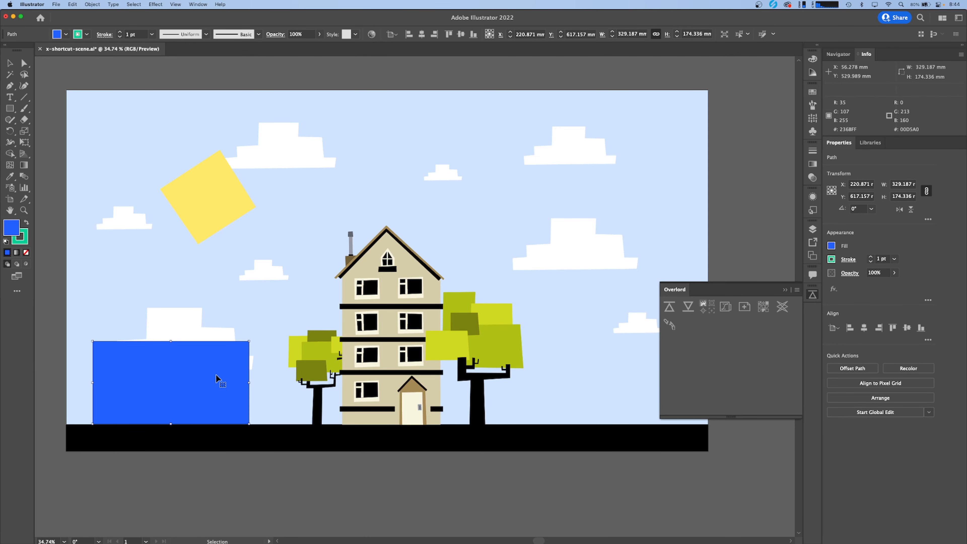
left_click(187, 479)
left_click(196, 371)
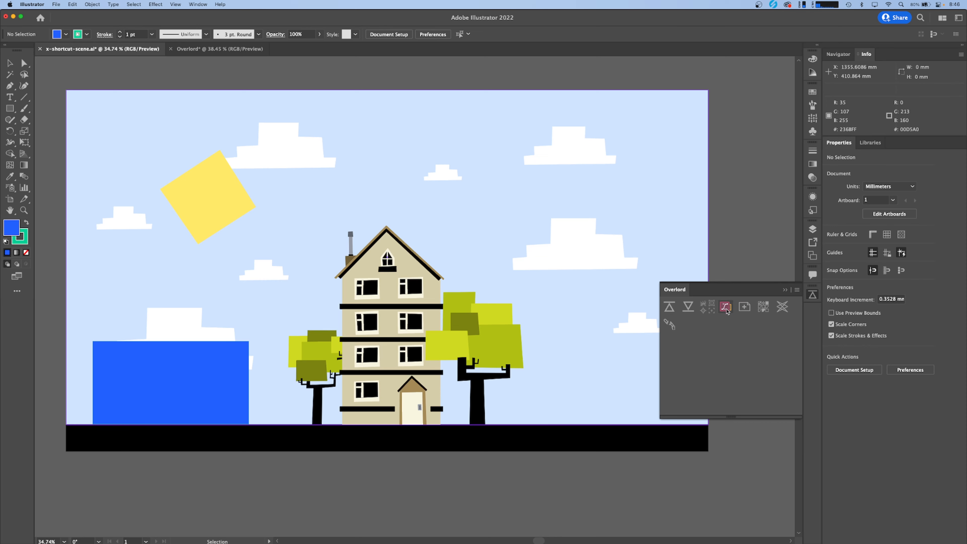
- Switch to After Effects and delete all Illustrator layers from house - base down to background
left_click(737, 305)
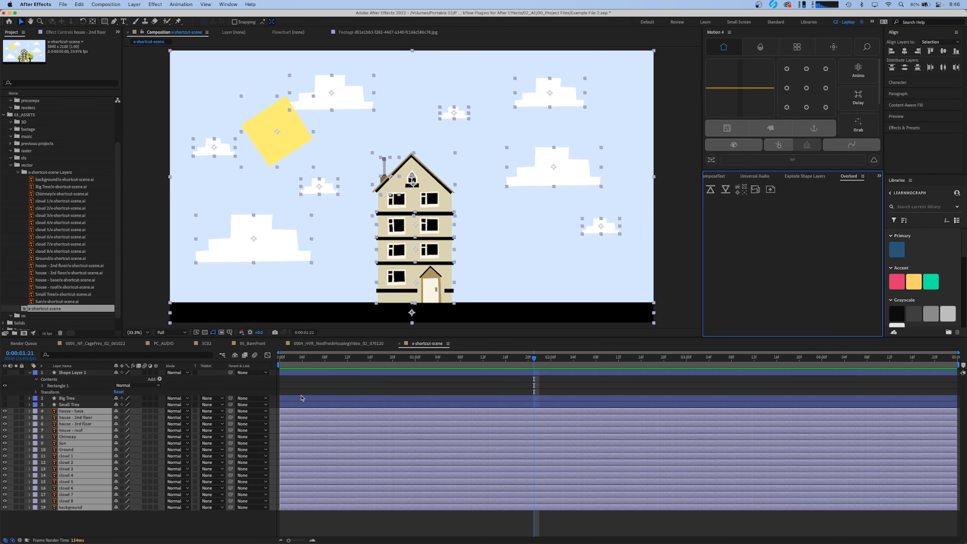
left_click(350, 399)
left_click(339, 413)
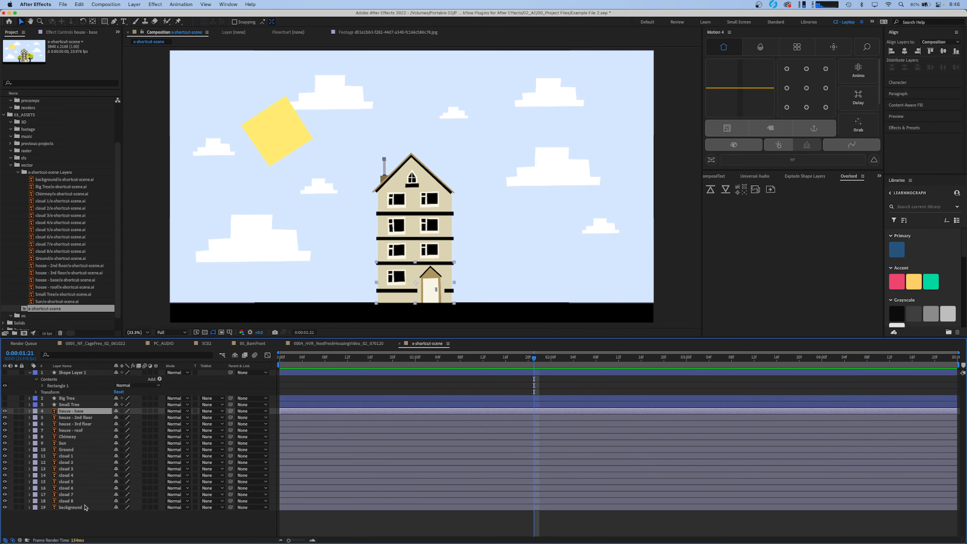
left_click(70, 508, "shift")
key("Delete")
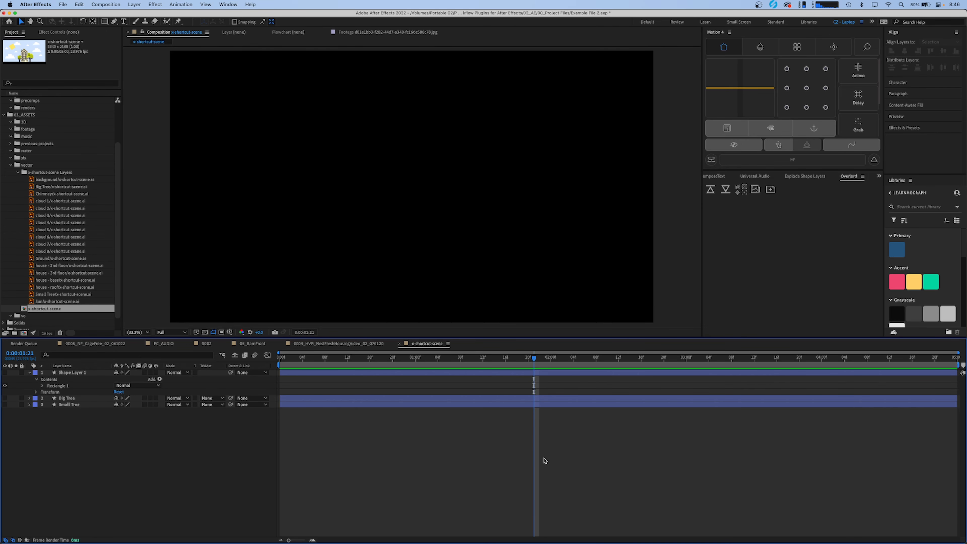
- Switch to Illustrator, select all artwork except the blue rectangle and the two trees, and send it to After Effects with Overlord
left_click(756, 189)
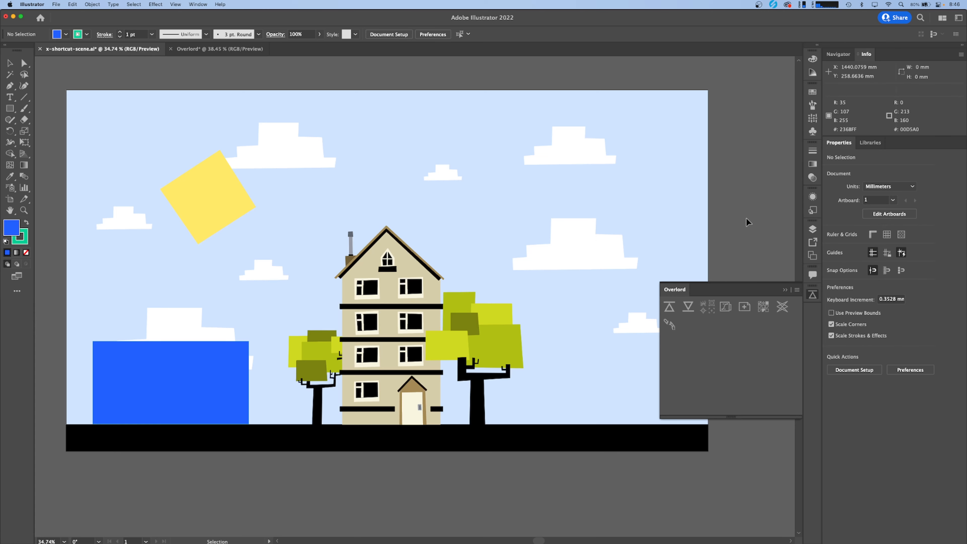
left_click_drag(148, 76, 656, 479)
left_click(258, 367, "shift")
left_click(192, 386, "shift")
left_click(324, 357, "shift")
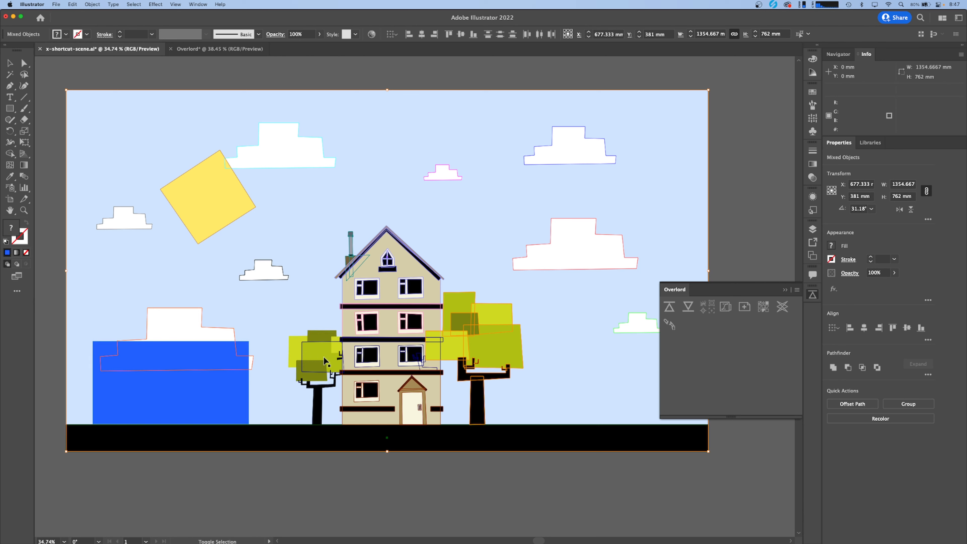
left_click(466, 340, "shift")
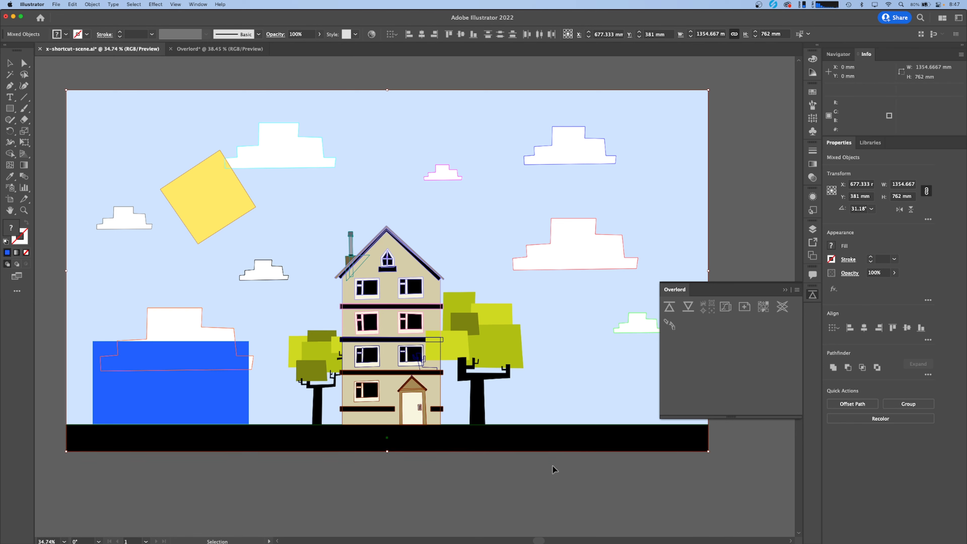
left_click(670, 308)
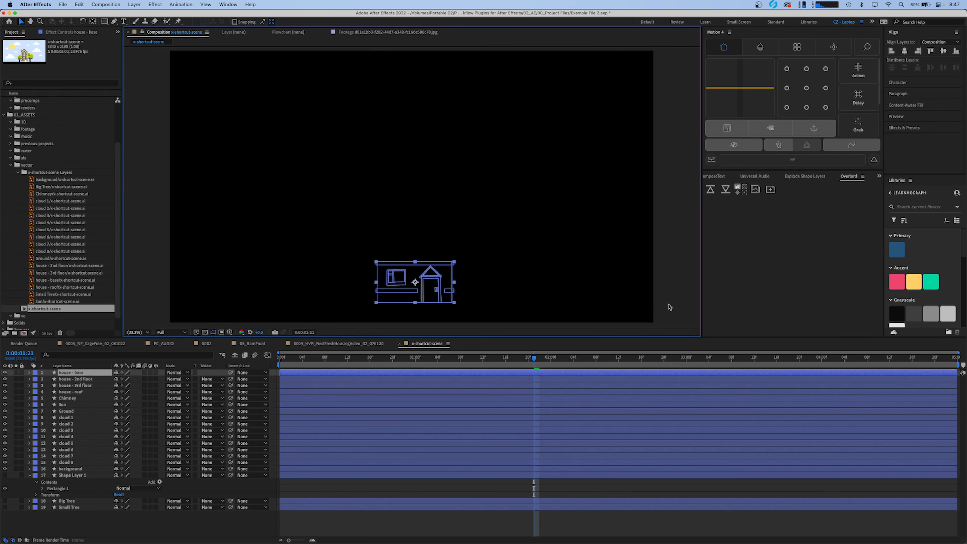